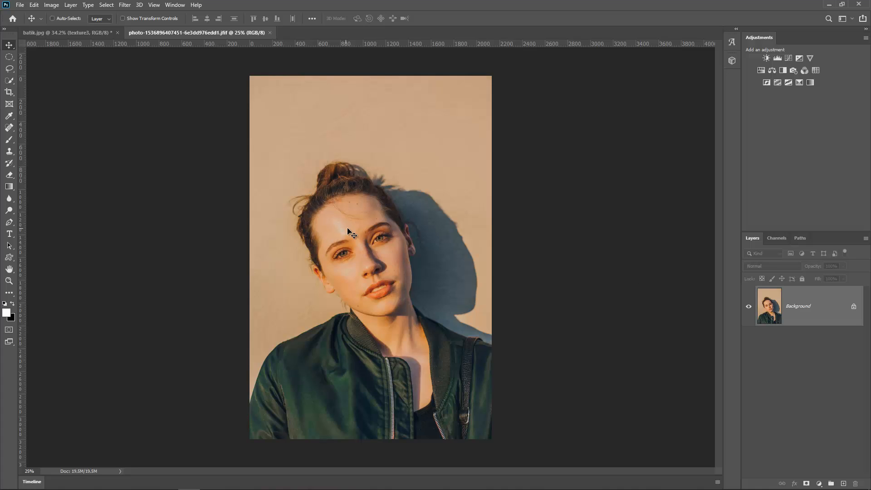
# Select the woman in the portrait photo with the Subject command and invert the selection to cover the wall
pyautogui.click(60, 32)
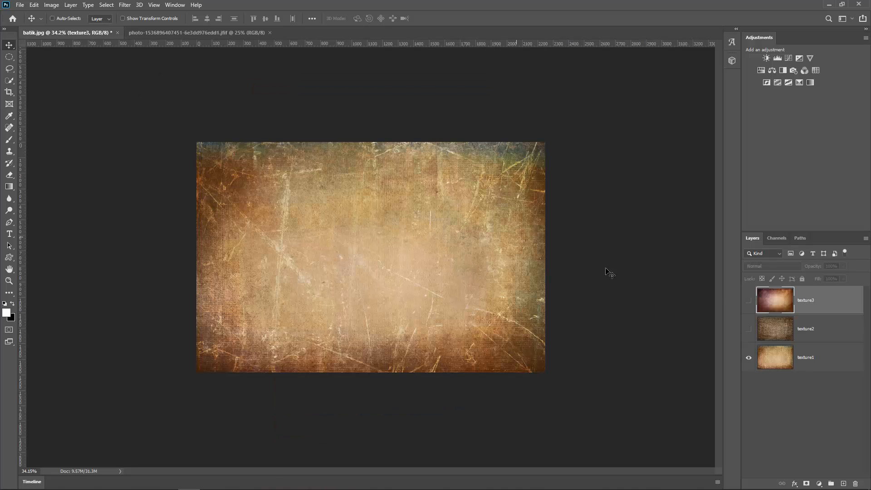
pyautogui.click(197, 33)
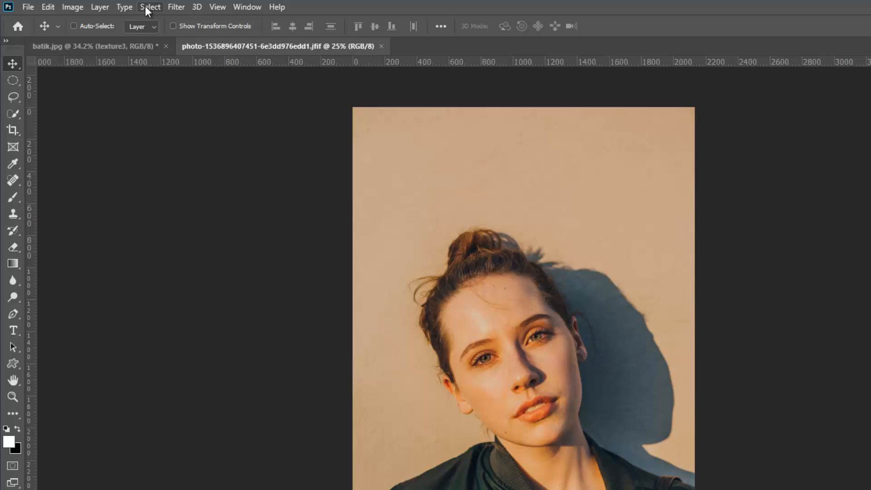
pyautogui.click(106, 5)
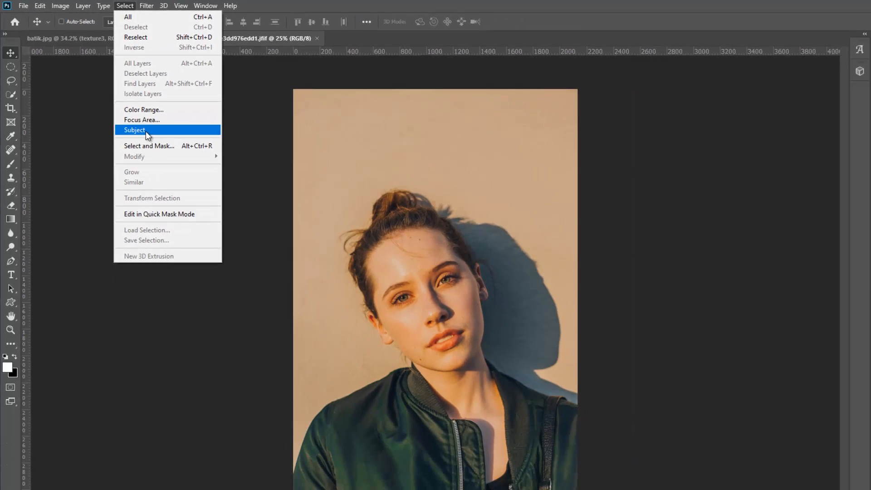
pyautogui.click(169, 164)
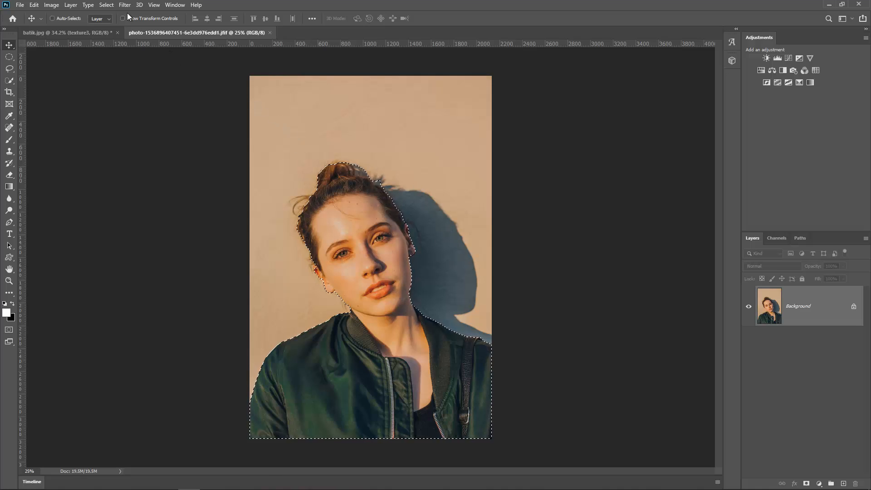
pyautogui.click(106, 5)
pyautogui.click(124, 40)
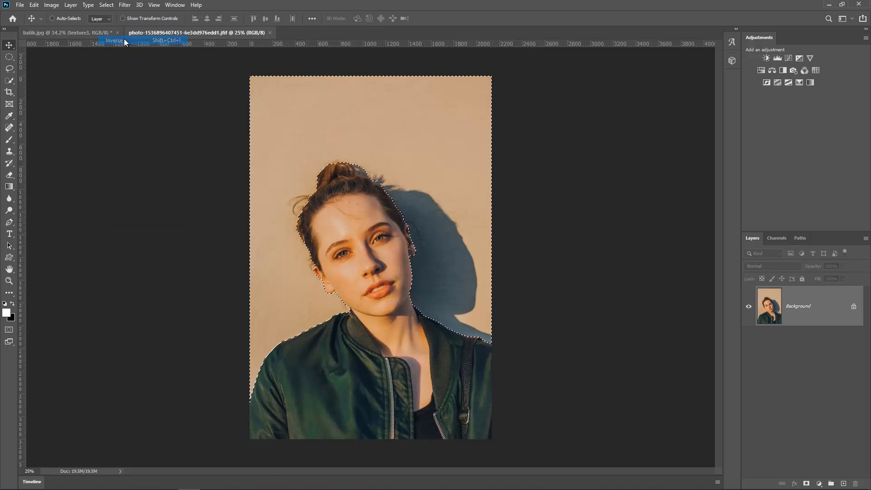
# On a new layer, clone clean wall over the shadow beside the woman with the Clone Stamp, and clear the selection
pyautogui.click(844, 484)
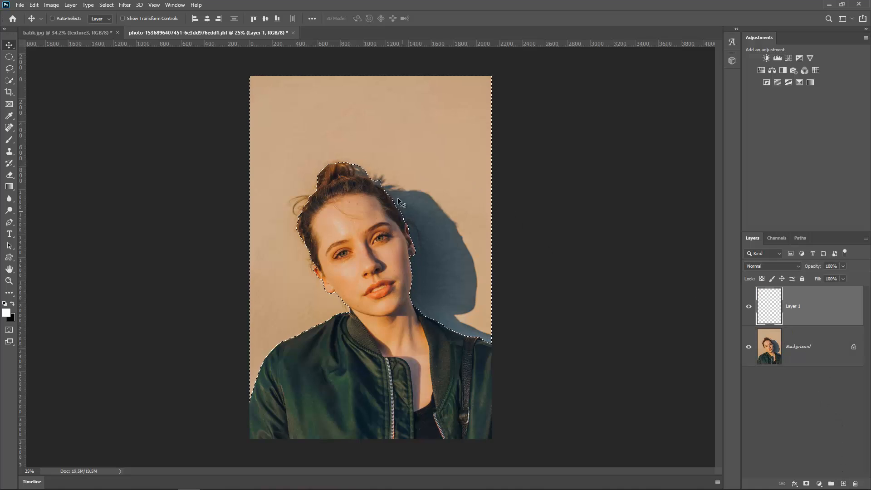
pyautogui.click(9, 151)
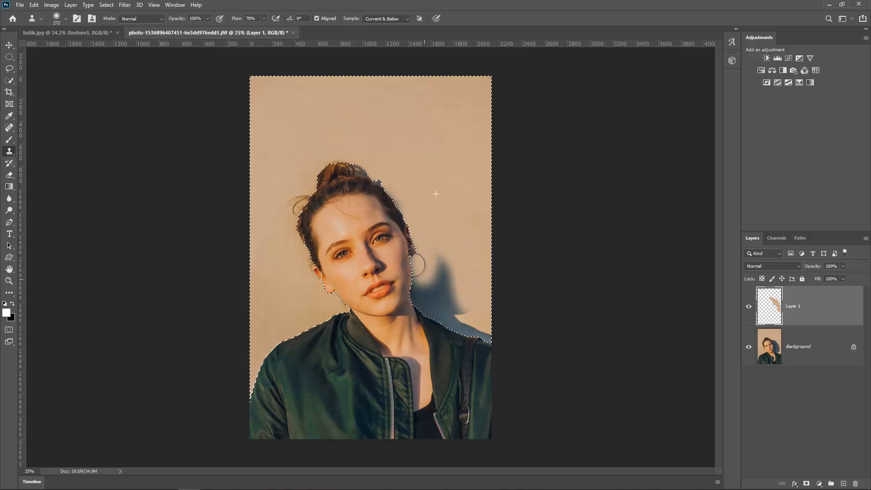
pyautogui.keyDown('alt'); pyautogui.click(445, 214); pyautogui.keyUp('alt')
pyautogui.moveTo(447, 331); pyautogui.dragTo(452, 299)
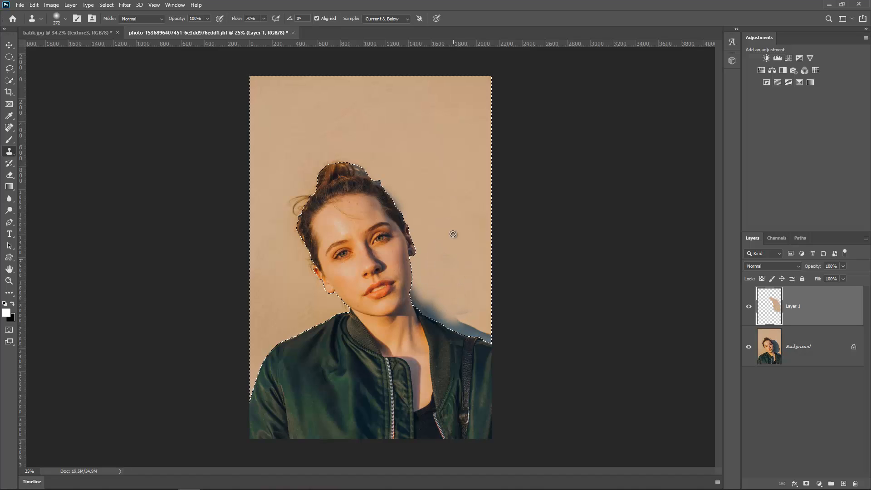
pyautogui.keyDown('alt'); pyautogui.click(443, 210); pyautogui.keyUp('alt')
pyautogui.moveTo(432, 273)
pyautogui.mouseDown()
pyautogui.moveTo(424, 301)
pyautogui.moveTo(414, 287)
pyautogui.moveTo(414, 219)
pyautogui.mouseUp()
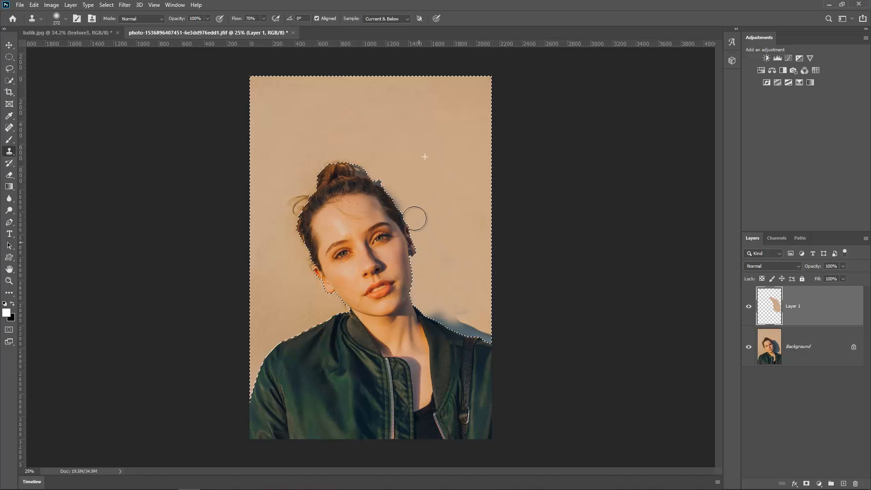
pyautogui.keyDown('alt'); pyautogui.click(445, 263); pyautogui.keyUp('alt')
pyautogui.moveTo(454, 314)
pyautogui.mouseDown()
pyautogui.moveTo(439, 311)
pyautogui.moveTo(478, 336)
pyautogui.moveTo(483, 324)
pyautogui.mouseUp()
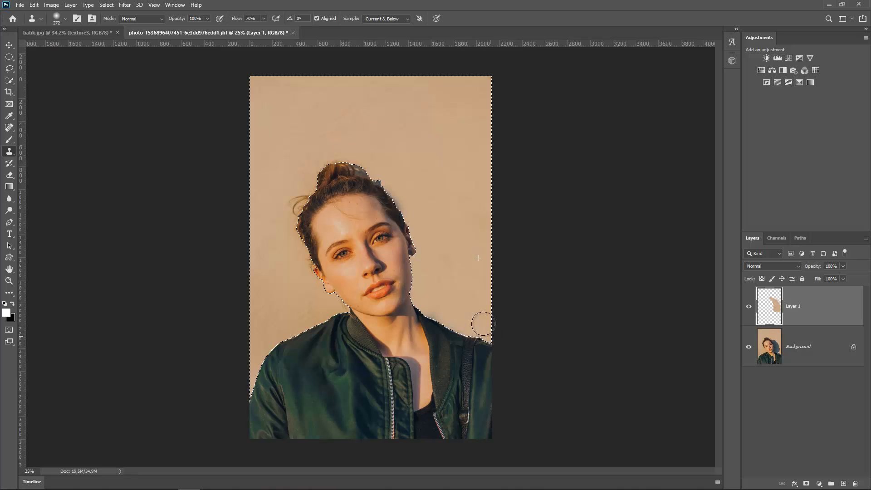
pyautogui.keyDown('alt'); pyautogui.click(455, 262); pyautogui.keyUp('alt')
pyautogui.moveTo(436, 309)
pyautogui.mouseDown()
pyautogui.moveTo(429, 214)
pyautogui.moveTo(396, 195)
pyautogui.moveTo(380, 169)
pyautogui.mouseUp()
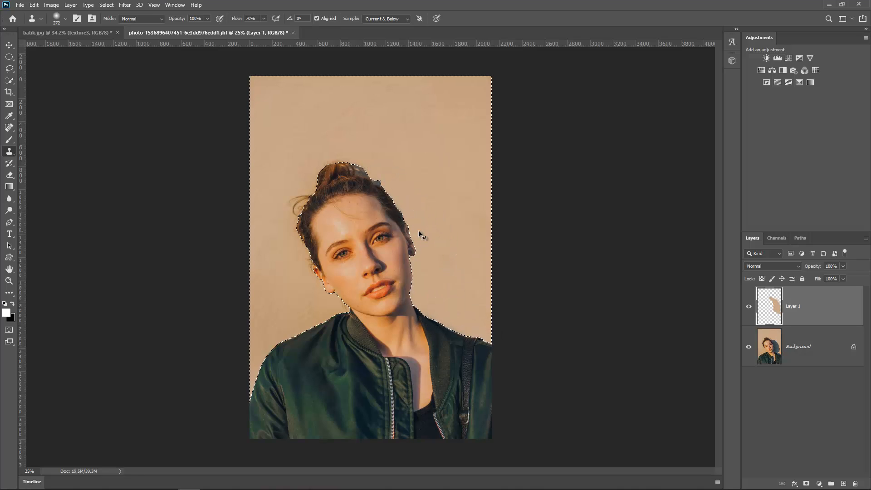
pyautogui.hotkey('ctrl', 'd')
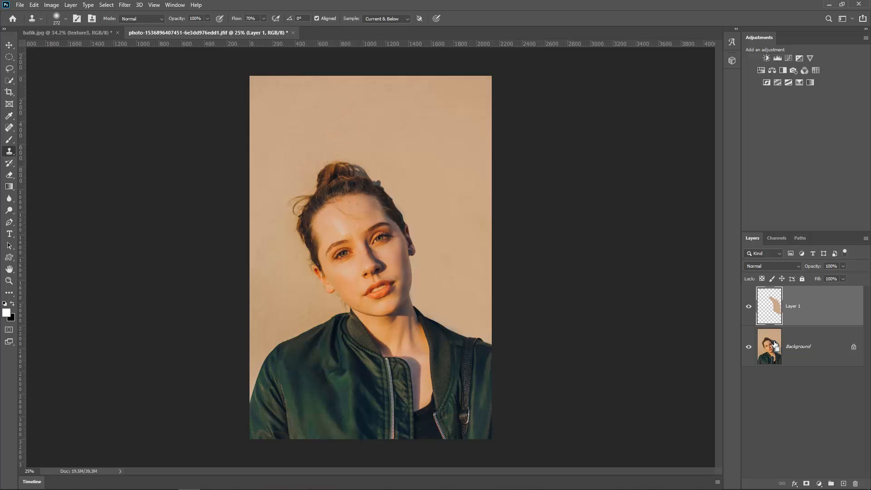
# Merge the retouch layer into the background and clone away the leftover shadow along the hair edge with a size 30 brush
pyautogui.hotkey('ctrl', 'e')
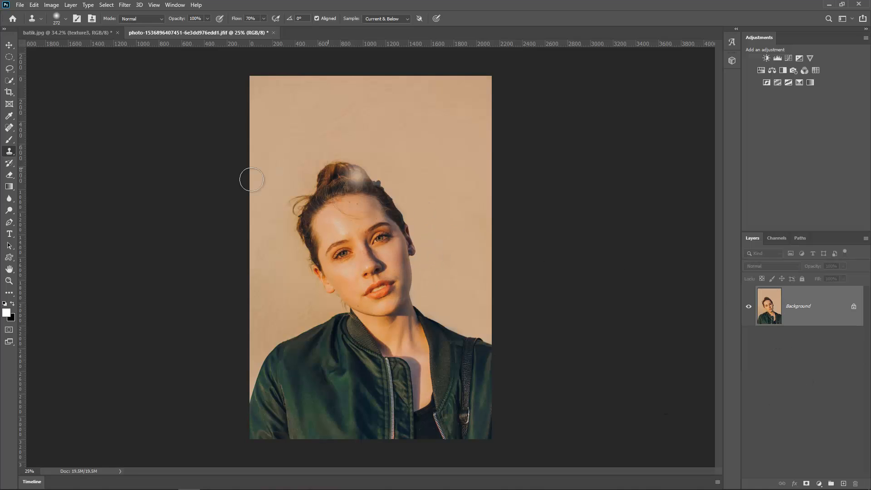
pyautogui.scroll(3, 367, 216)
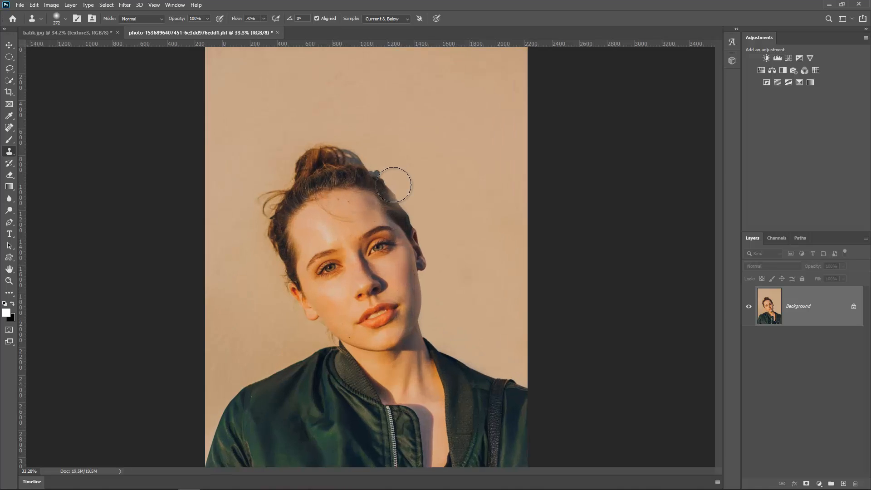
pyautogui.moveTo(445, 155); pyautogui.dragTo(415, 154)
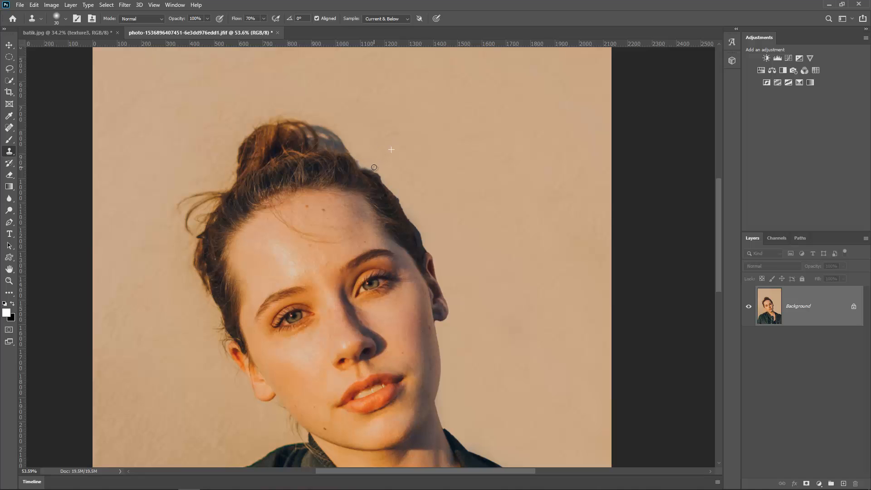
pyautogui.scroll(-3, 396, 163)
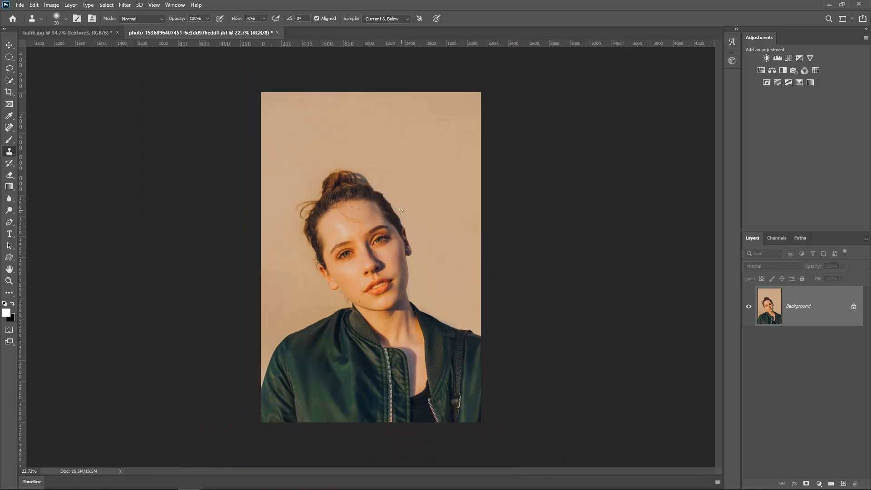
# Rotate the batik.jpg texture document 90° clockwise to portrait orientation
pyautogui.click(66, 33)
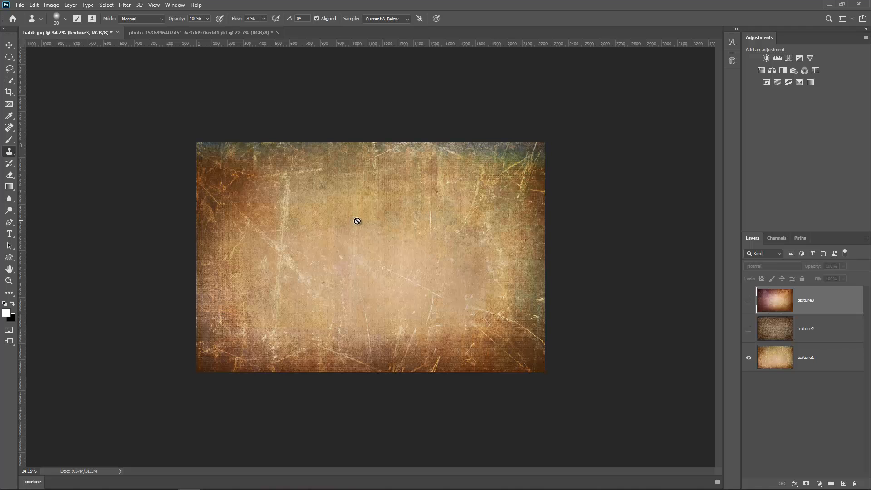
pyautogui.click(183, 34)
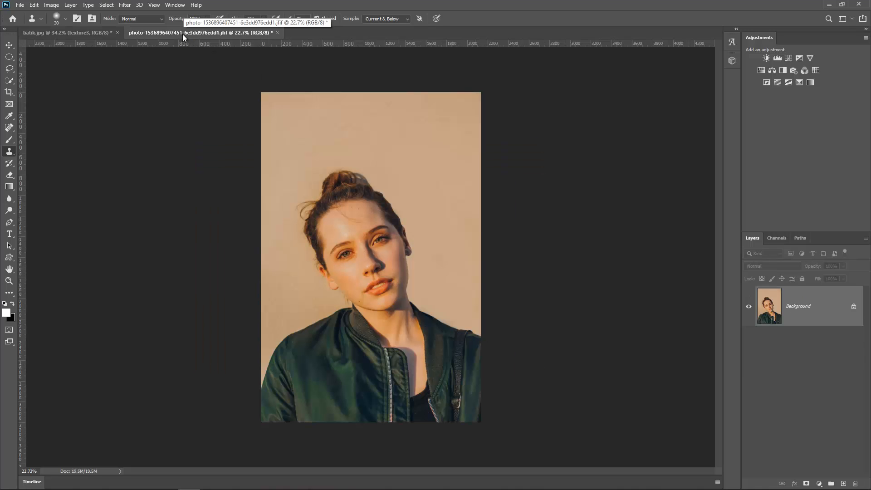
pyautogui.click(67, 34)
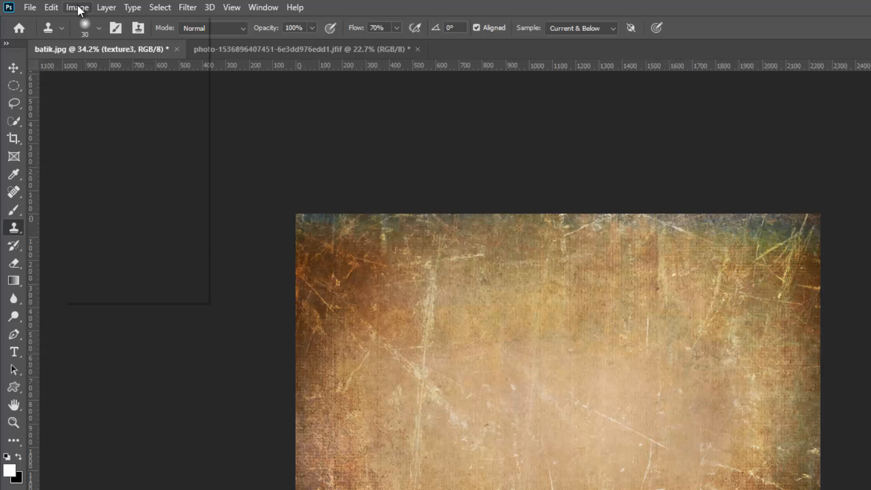
pyautogui.click(77, 8)
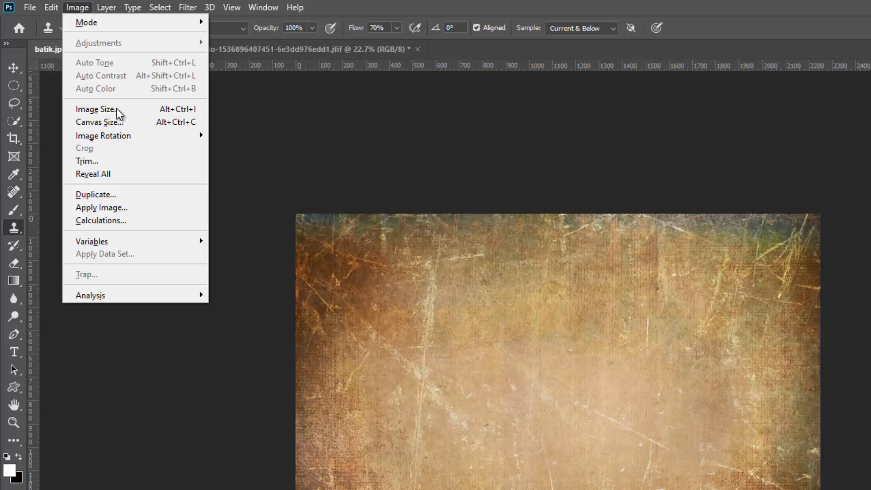
pyautogui.moveTo(129, 135)
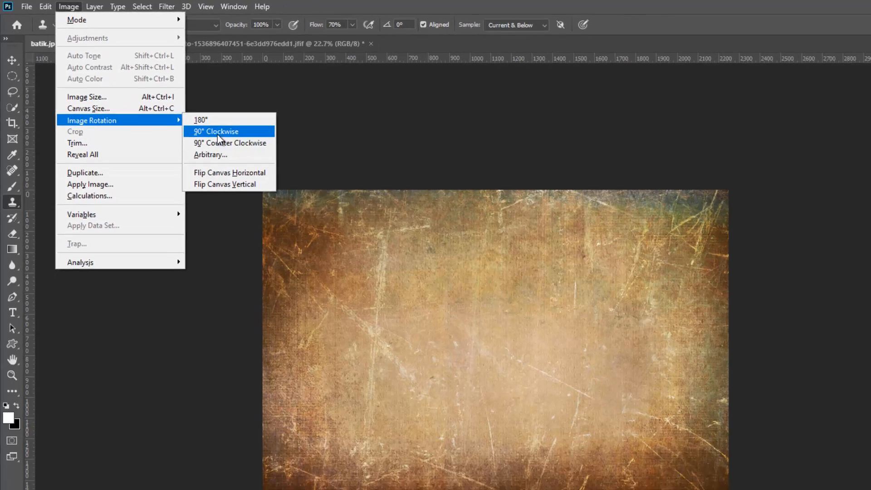
pyautogui.click(217, 133)
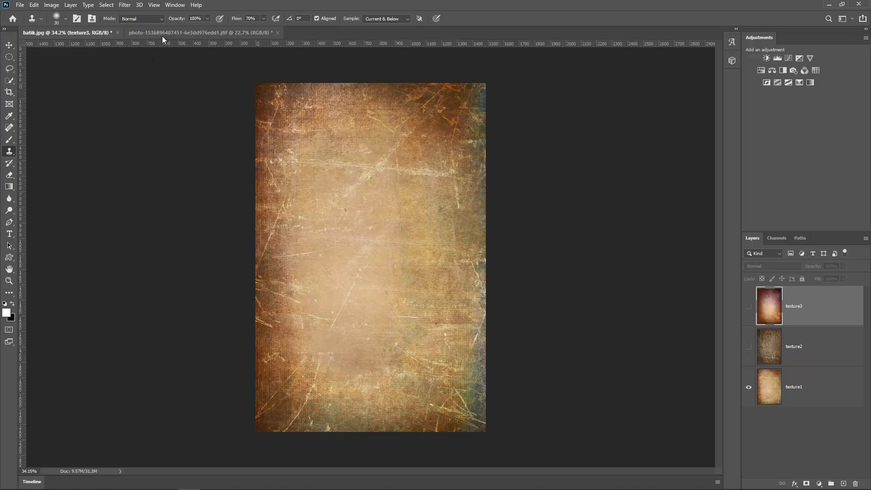
# Copy the retouched portrait into batik.jpg as a new layer above the textures, centred on the canvas
pyautogui.click(218, 33)
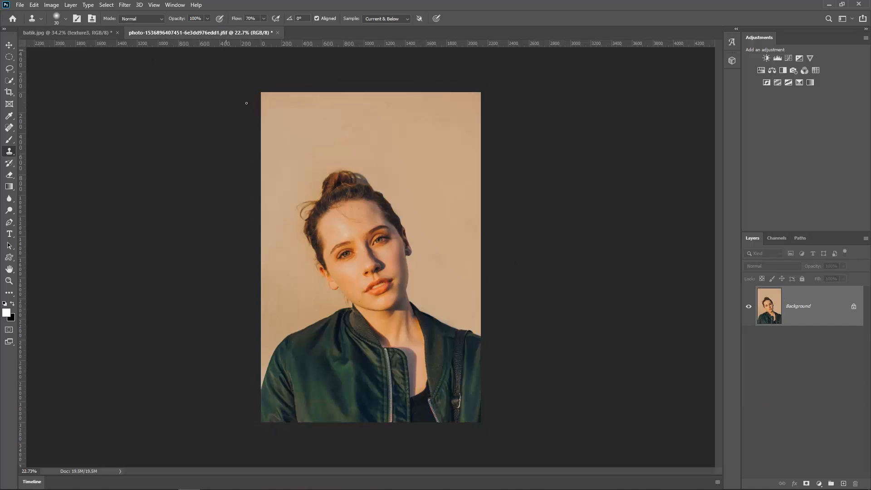
pyautogui.click(9, 45)
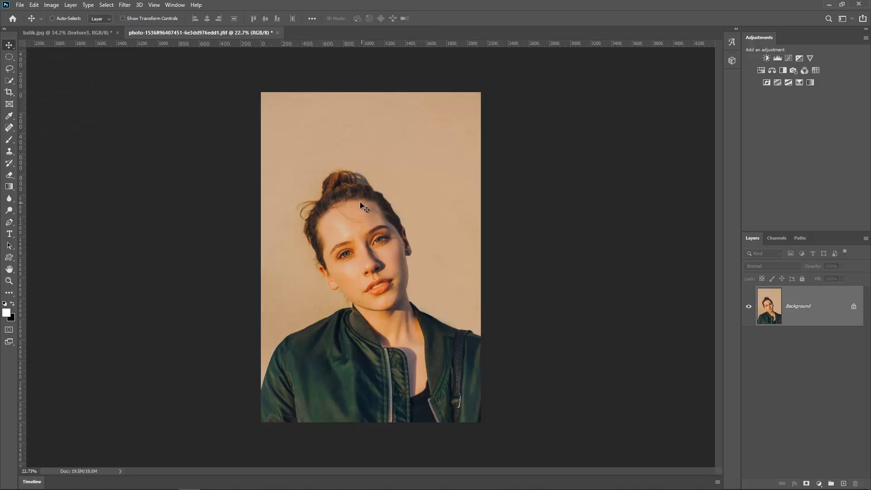
pyautogui.moveTo(79, 36); pyautogui.dragTo(170, 115)
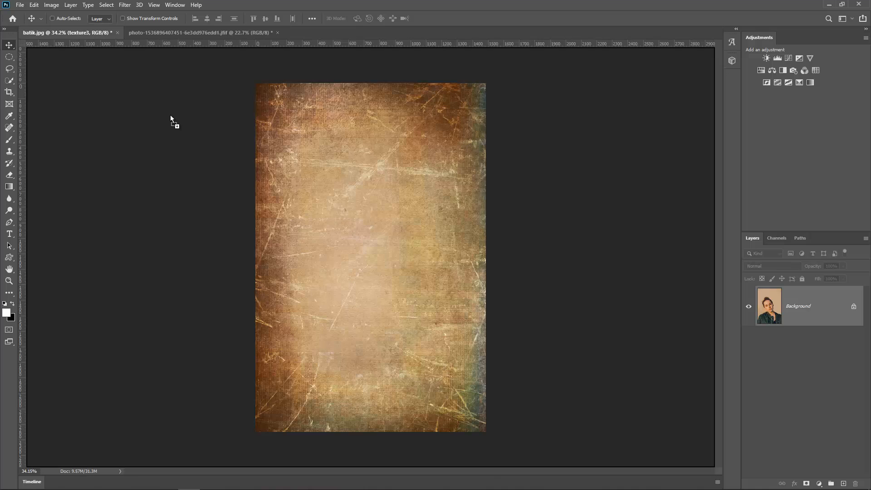
pyautogui.moveTo(340, 252); pyautogui.dragTo(339, 252)
pyautogui.hotkey('ctrl', '-')
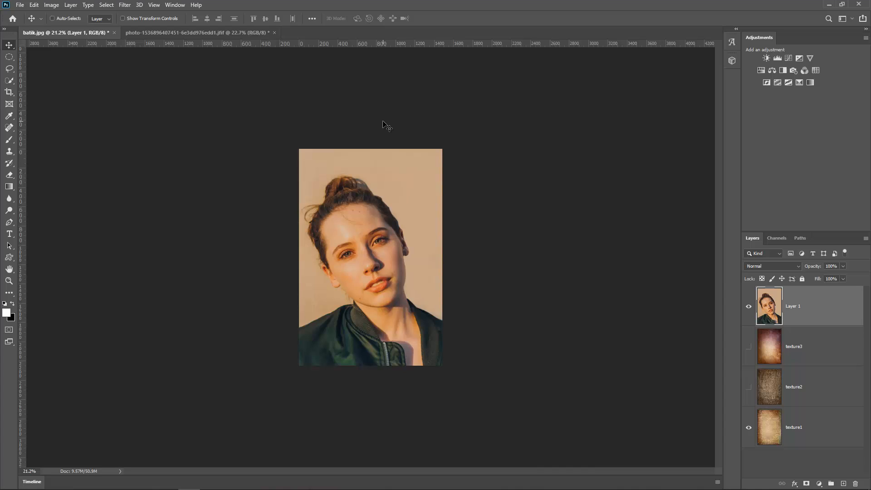
# Scale the portrait layer down proportionally to about 72% so that it just covers the canvas
pyautogui.hotkey('ctrl', 't')
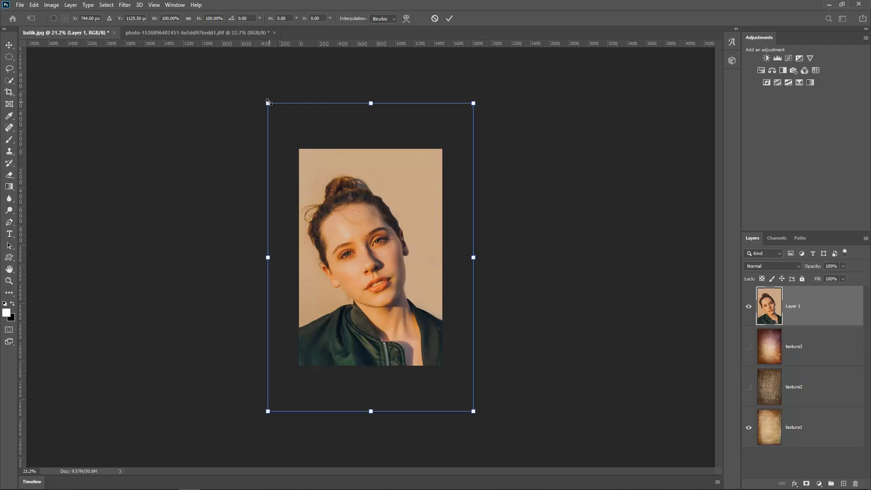
pyautogui.moveTo(268, 104); pyautogui.dragTo(292, 149)
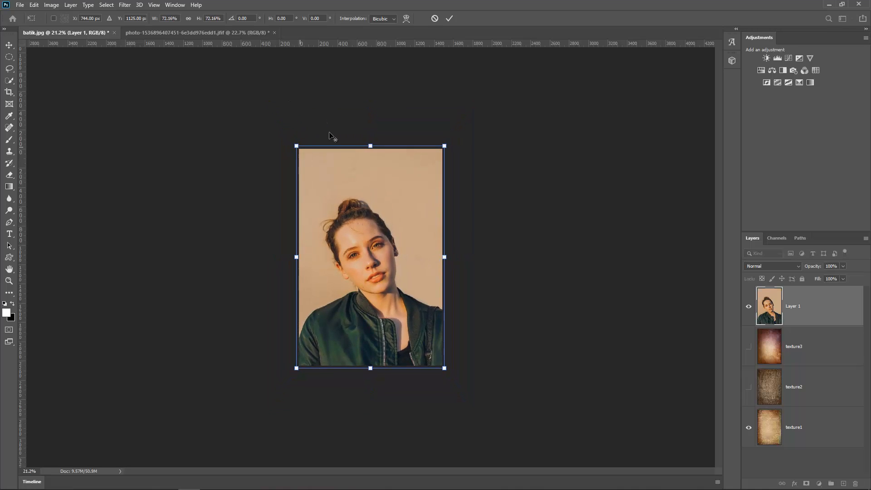
pyautogui.click(450, 19)
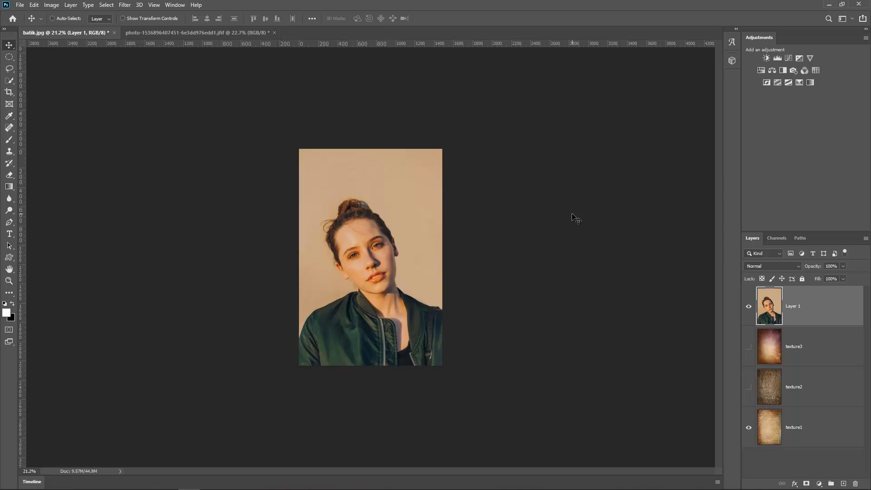
# Desaturate the portrait layer to black and white
pyautogui.click(52, 4)
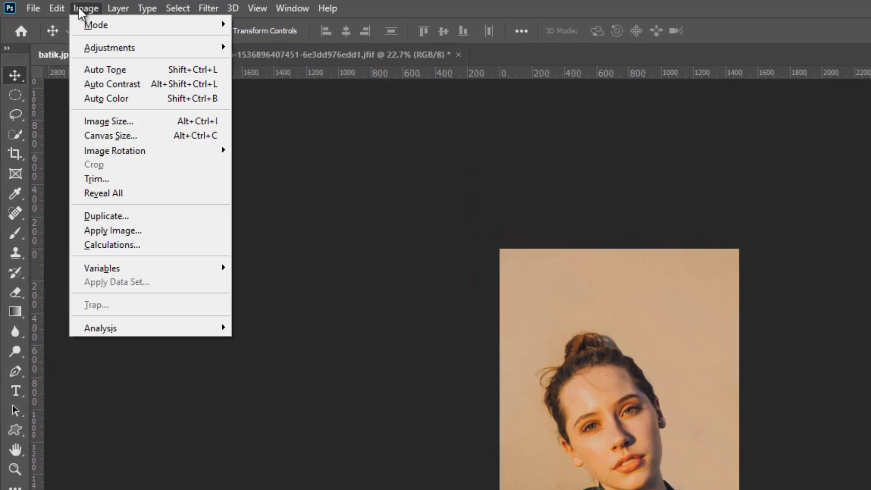
pyautogui.moveTo(138, 52)
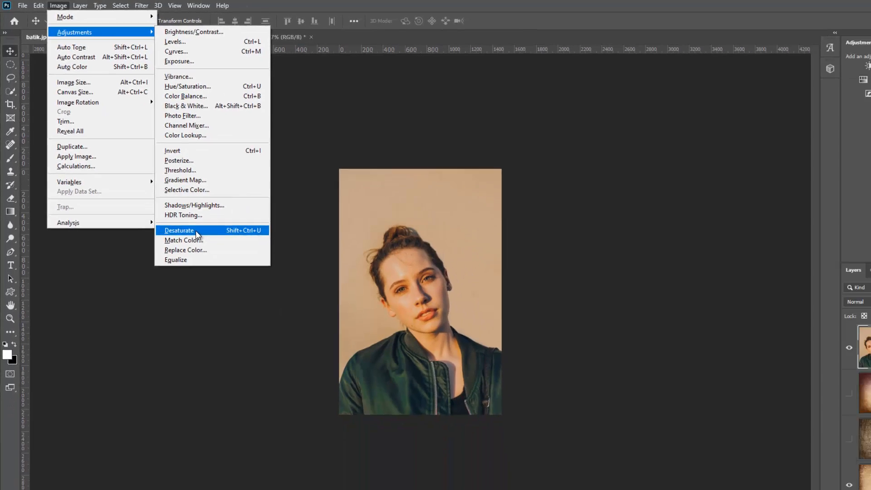
pyautogui.click(268, 339)
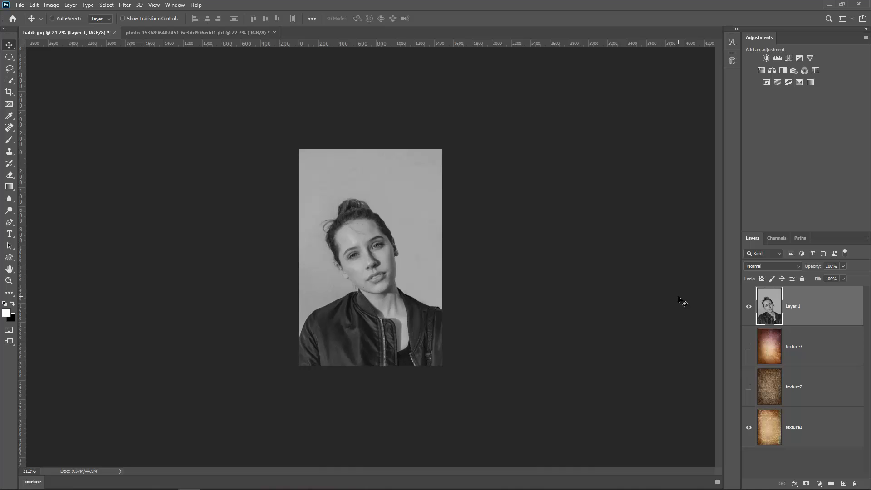
# Duplicate the desaturated portrait layer, hide the copy and make the original Layer 1 active
pyautogui.hotkey('ctrl', 'j')
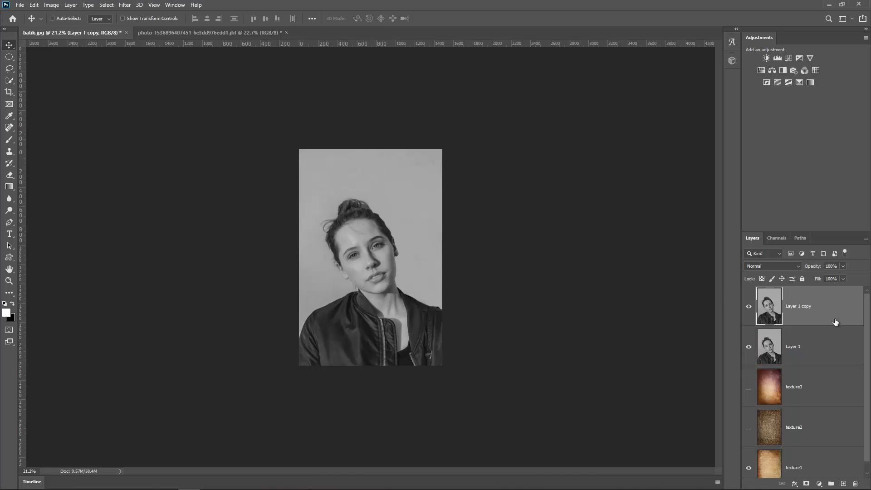
pyautogui.click(749, 309)
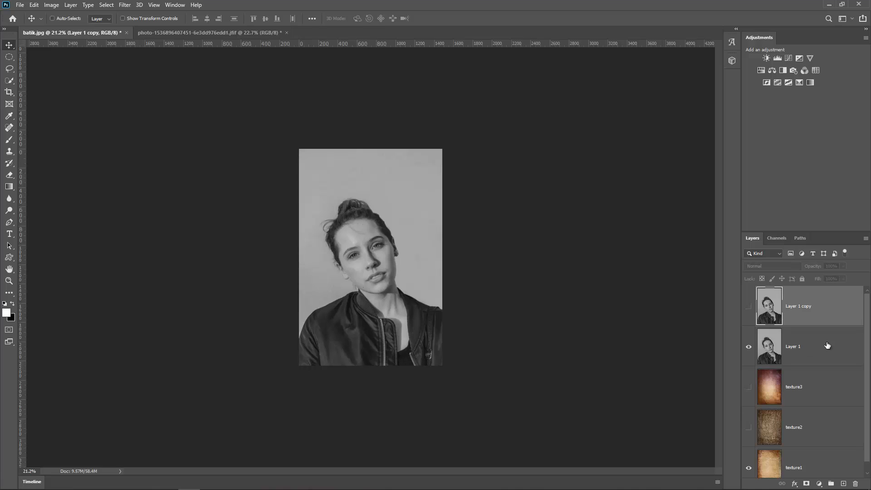
pyautogui.click(803, 347)
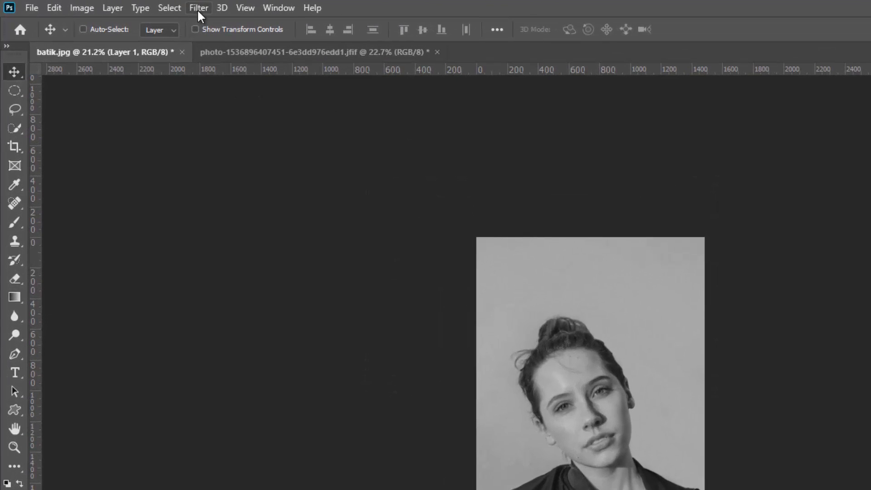
# Apply a Surface Blur with a radius of 9 pixels and a threshold of 9 levels to Layer 1
pyautogui.click(199, 8)
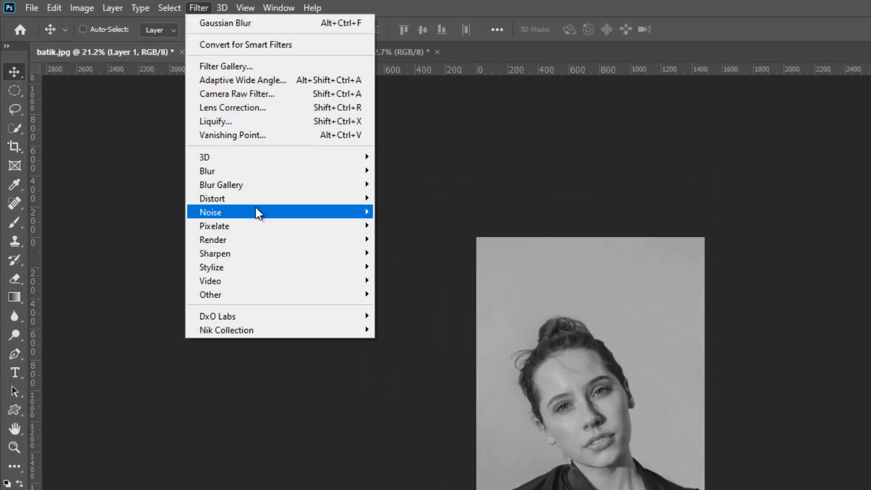
pyautogui.moveTo(246, 171)
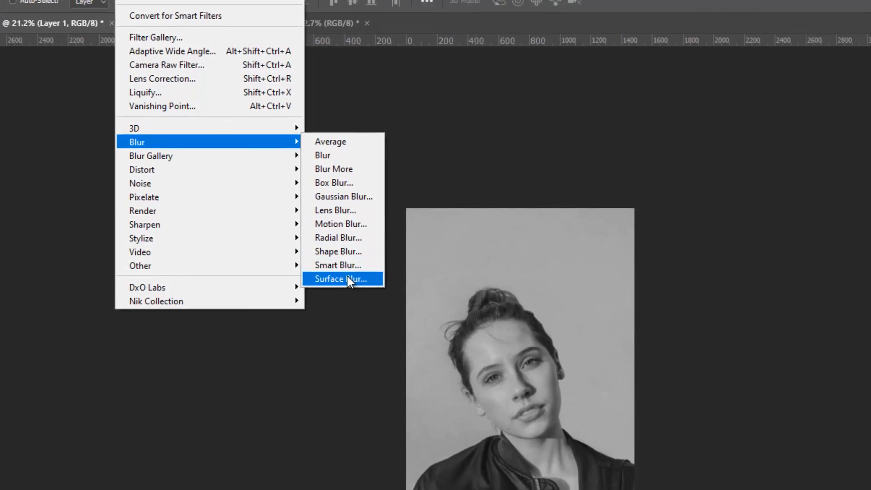
pyautogui.click(347, 277)
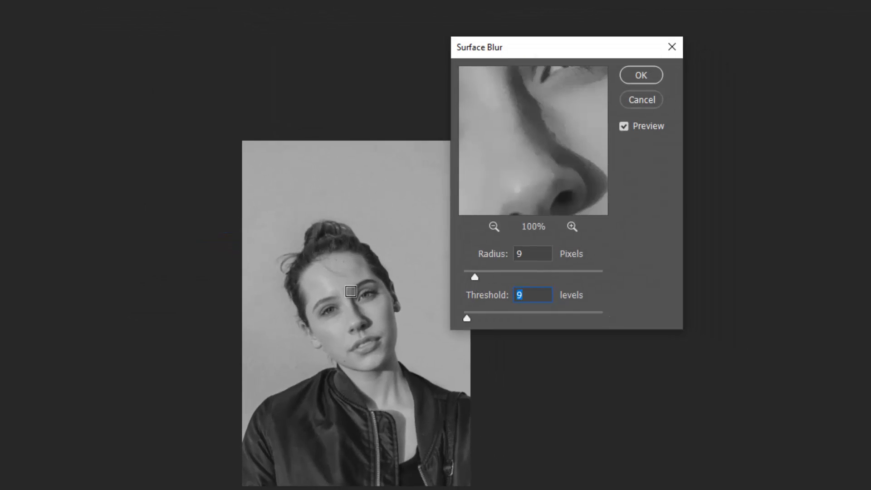
pyautogui.click(348, 292)
pyautogui.moveTo(540, 165); pyautogui.dragTo(510, 151)
pyautogui.moveTo(558, 138); pyautogui.dragTo(560, 156)
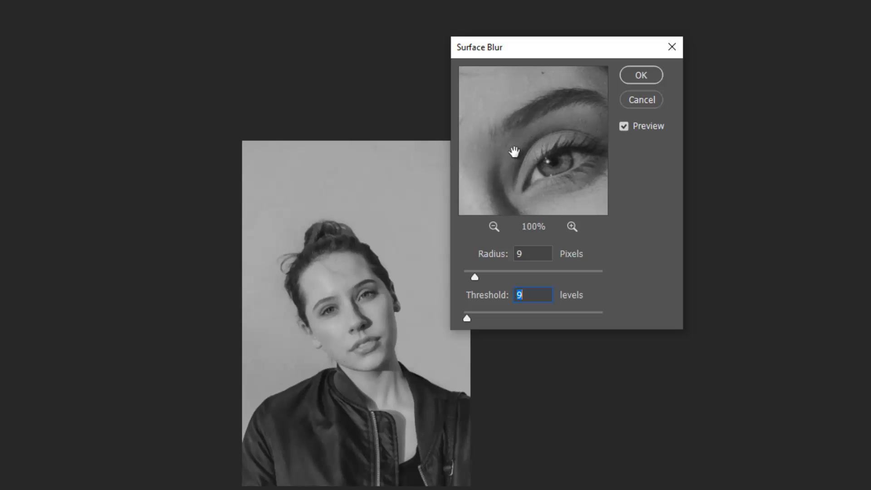
pyautogui.moveTo(535, 169); pyautogui.dragTo(510, 135)
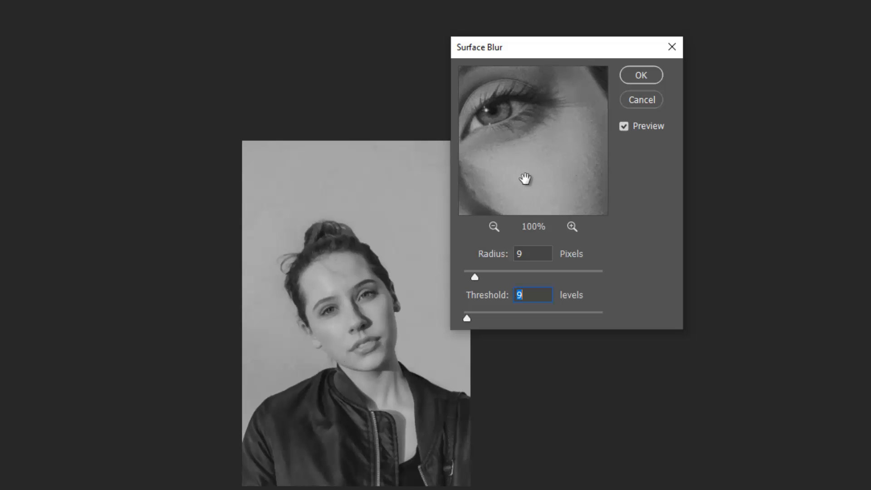
pyautogui.moveTo(524, 180); pyautogui.dragTo(572, 163)
pyautogui.moveTo(510, 155); pyautogui.dragTo(556, 164)
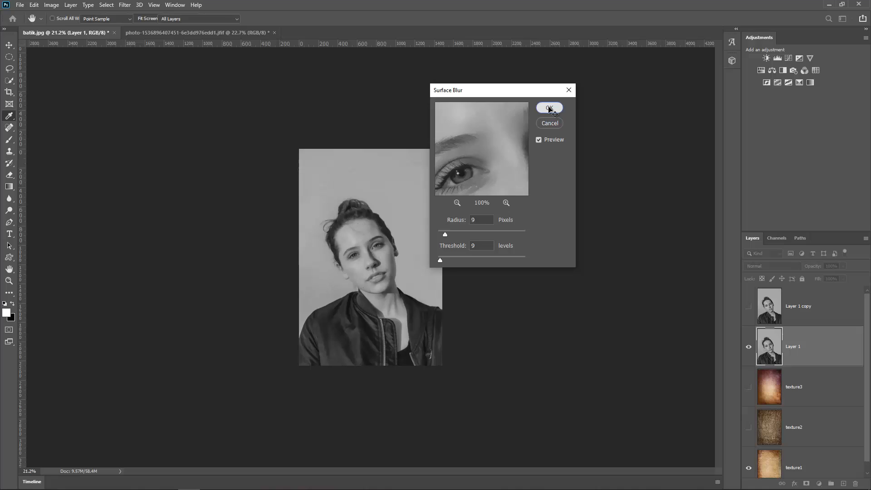
pyautogui.click(549, 108)
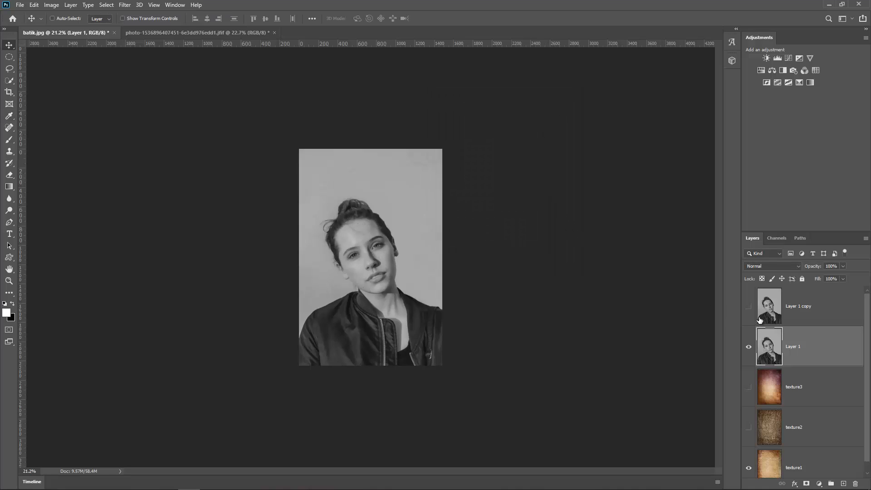
# Show Layer 1 copy, duplicate it and set the duplicate's blending mode to Divide
pyautogui.click(798, 311)
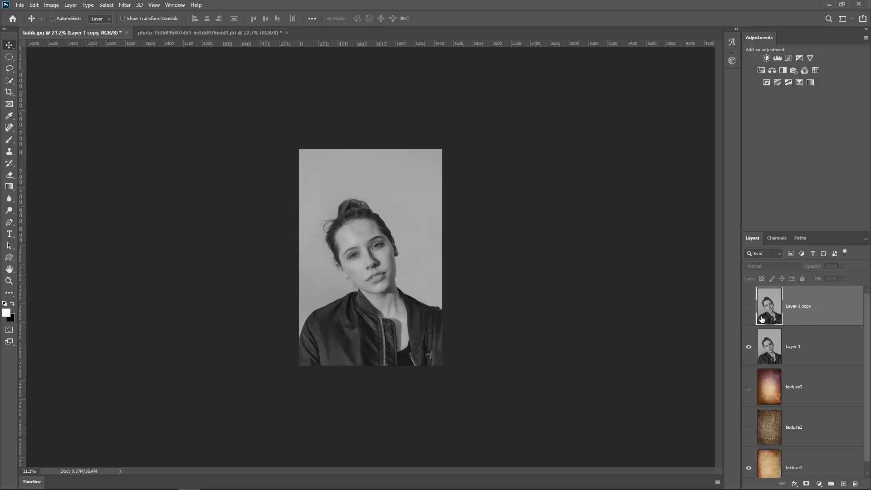
pyautogui.click(749, 306)
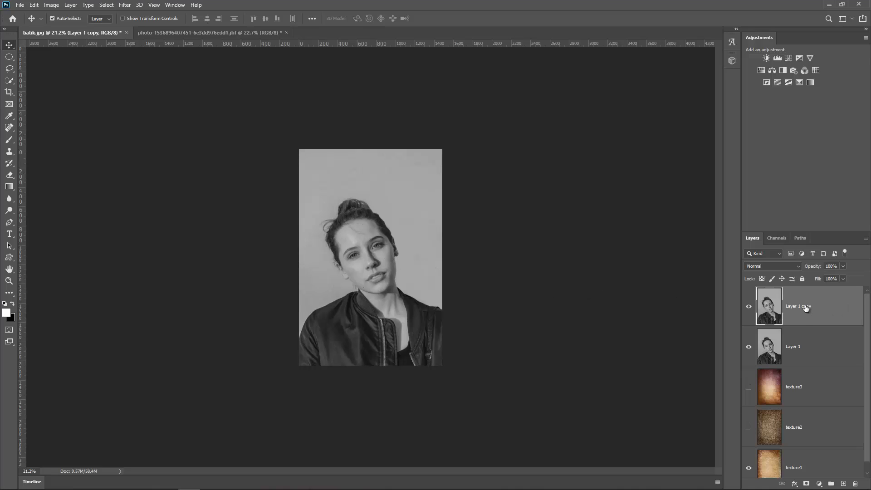
pyautogui.hotkey('ctrl', 'j')
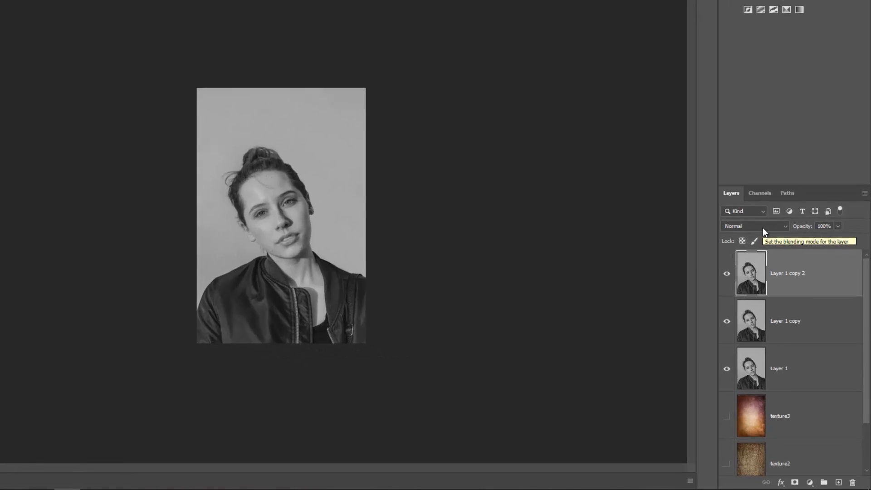
pyautogui.click(778, 267)
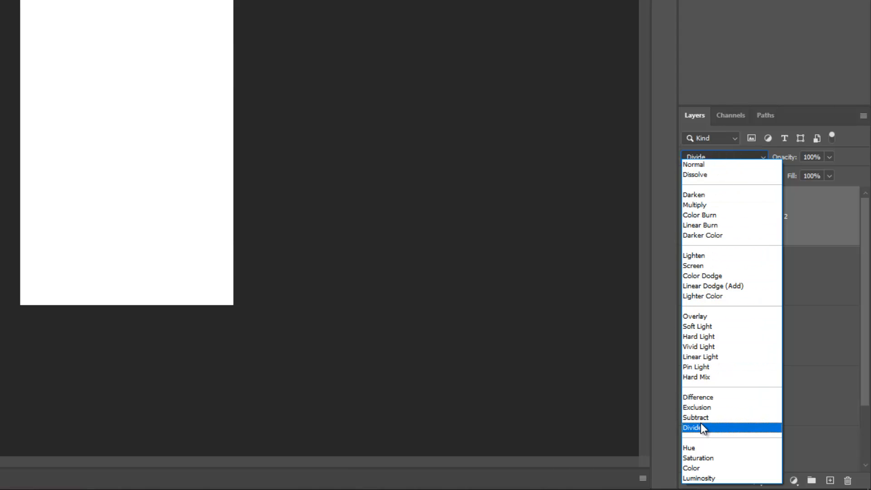
pyautogui.click(701, 426)
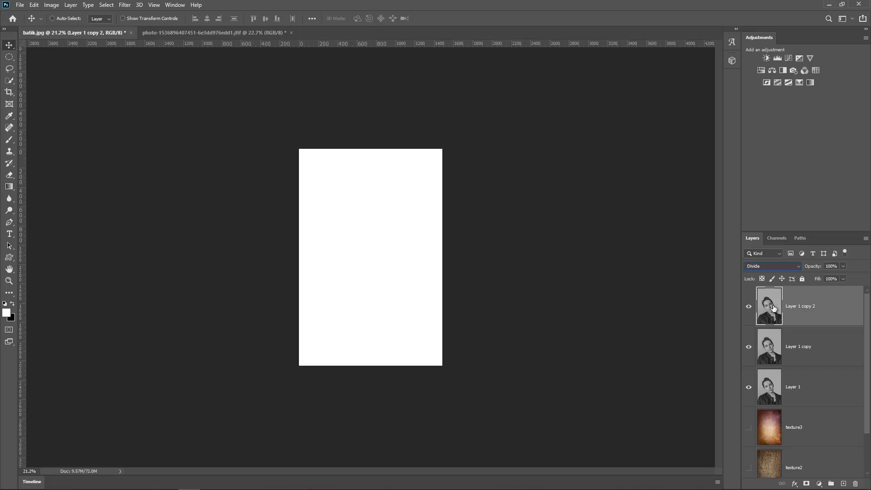
# Apply a Gaussian Blur with a radius of 9.0 pixels to Layer 1 copy, beneath the Divide layer
pyautogui.click(769, 347)
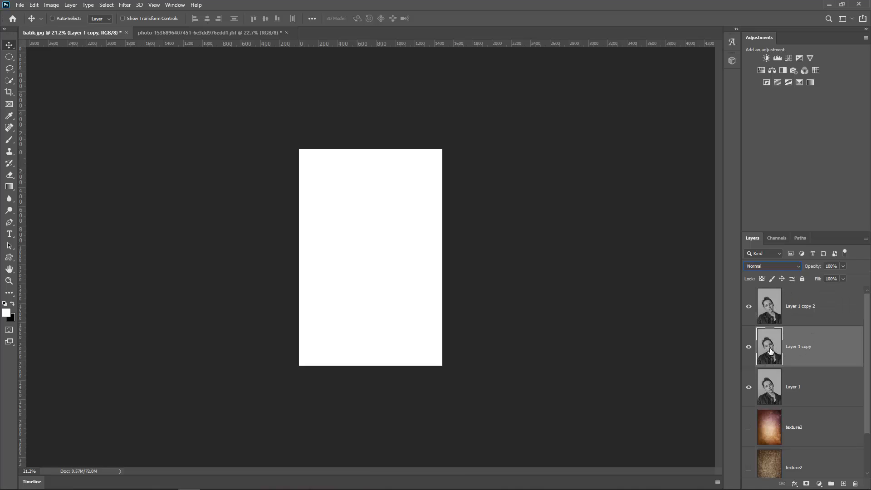
pyautogui.click(805, 312)
pyautogui.click(785, 354)
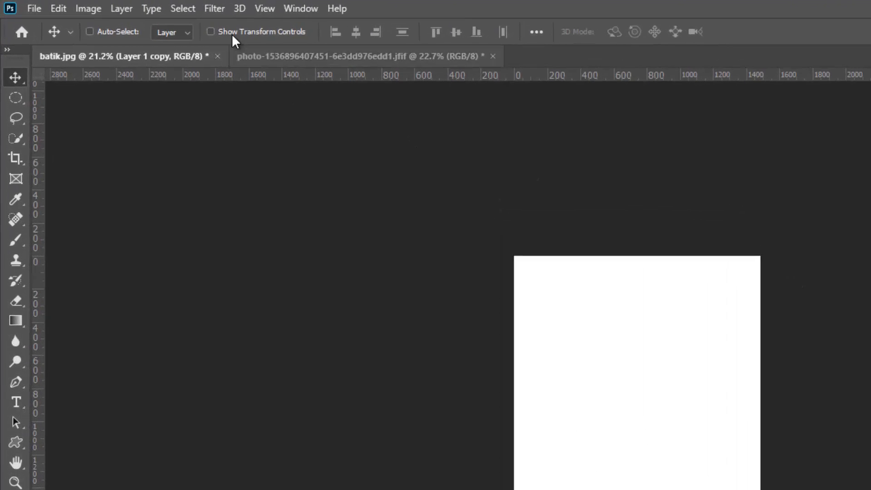
pyautogui.click(235, 10)
pyautogui.moveTo(323, 210)
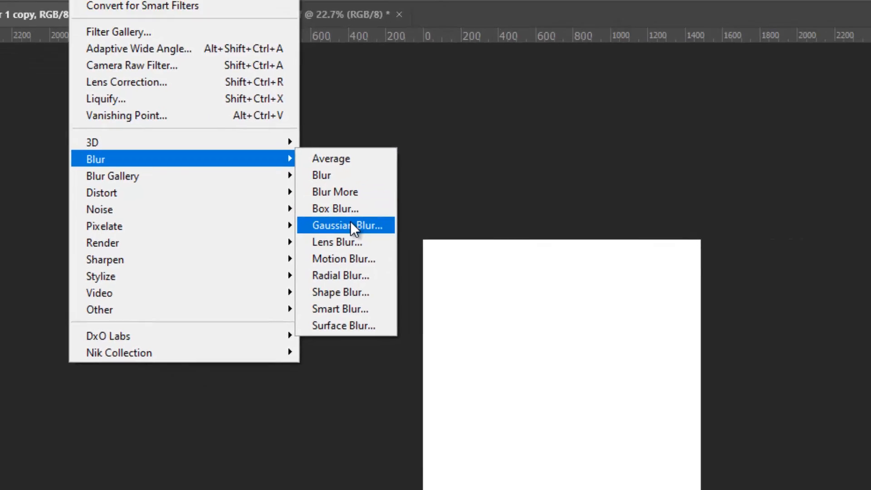
pyautogui.click(503, 274)
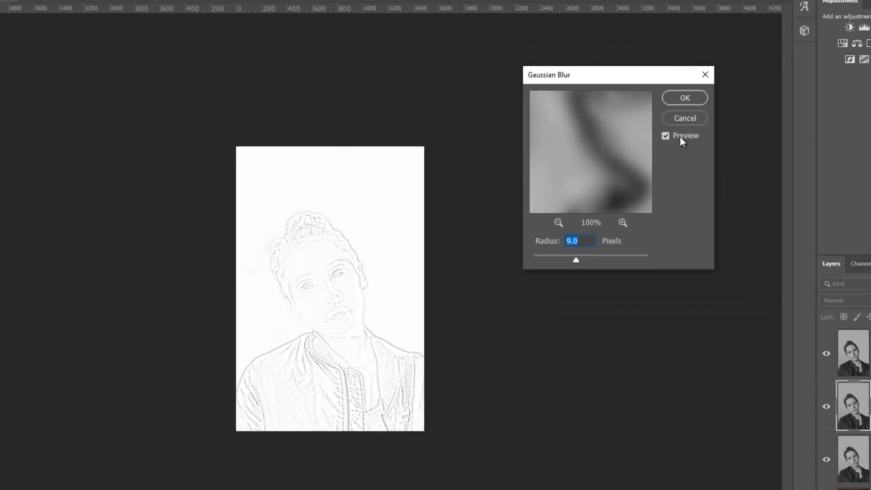
pyautogui.click(685, 98)
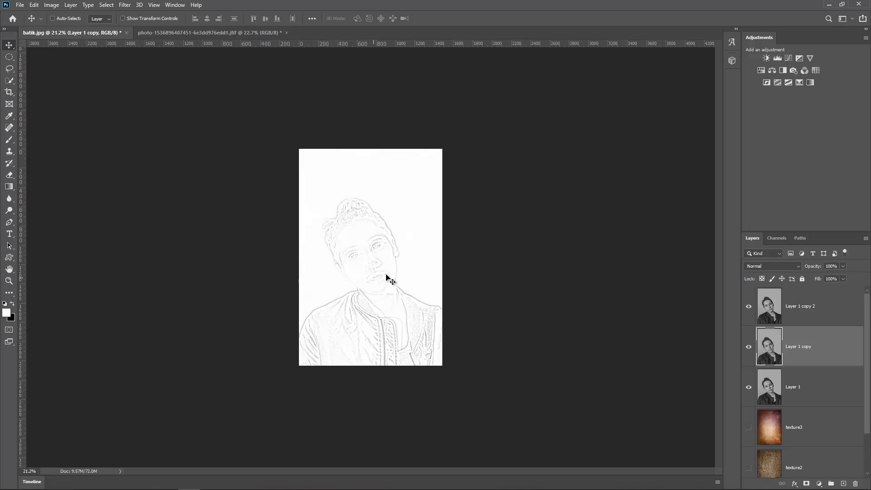
# Merge the Divide layer, Layer 1 copy 2, down into the blurred Layer 1 copy
pyautogui.scroll(3, 354, 318)
pyautogui.scroll(3, 386, 279)
pyautogui.scroll(-2, 384, 279)
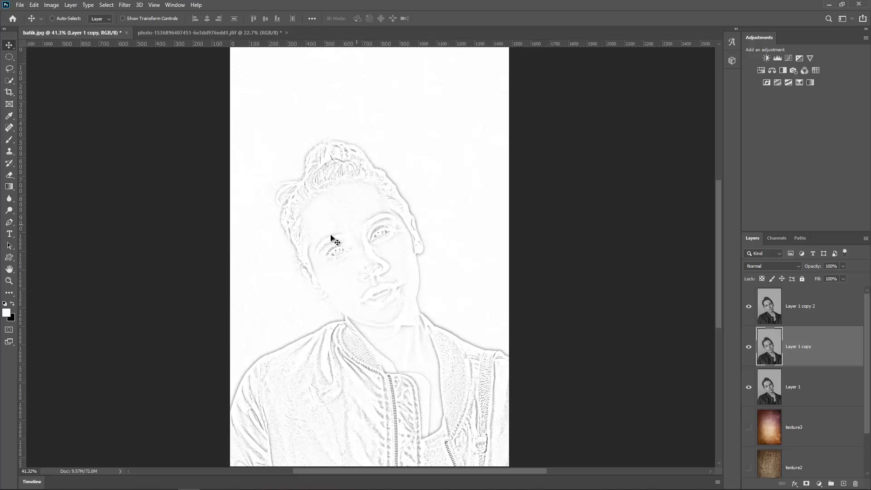
pyautogui.scroll(-1, 381, 300)
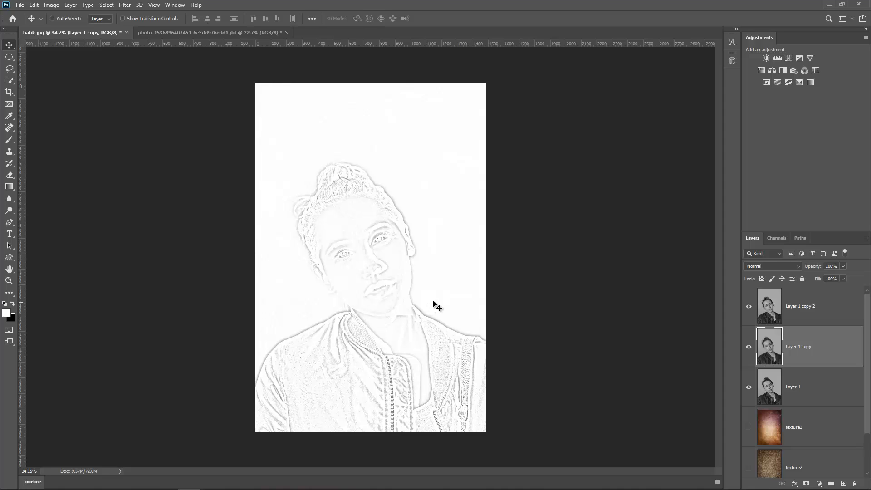
pyautogui.click(829, 308)
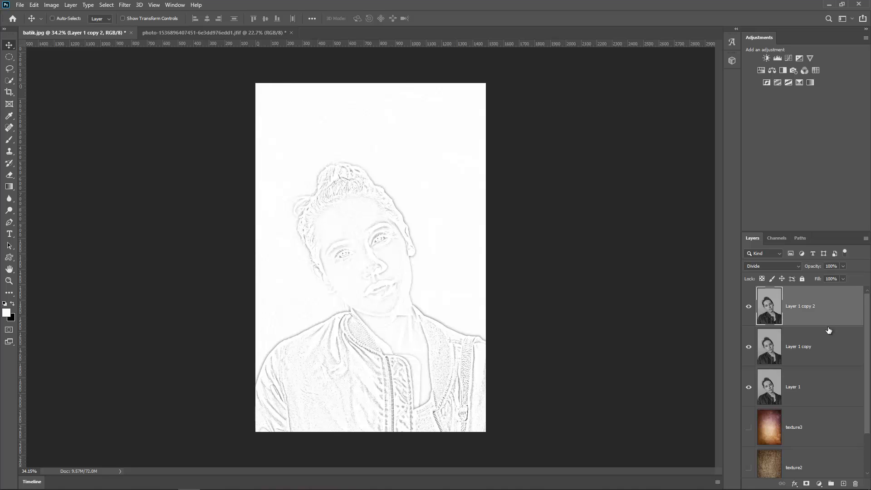
pyautogui.press('ctrl')
pyautogui.hotkey('ctrl', 'e')
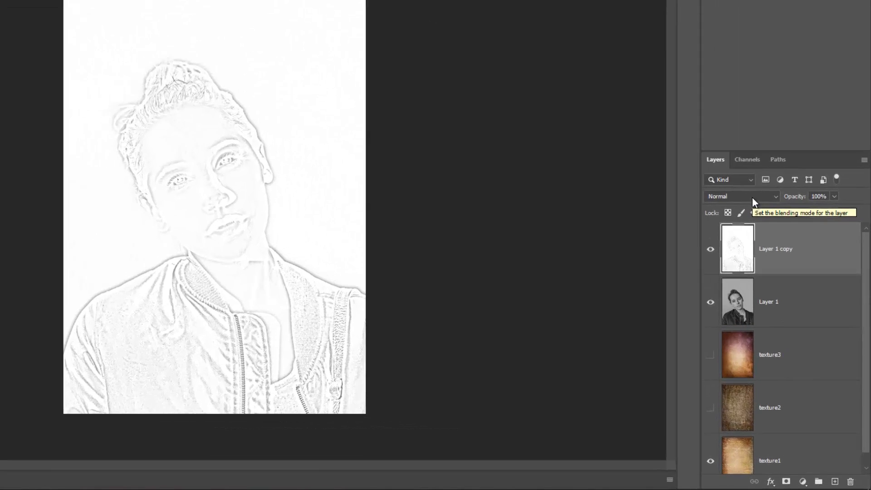
# Set the merged line-drawing layer's blending mode to Color Burn and hide the black-and-white Layer 1
pyautogui.click(780, 266)
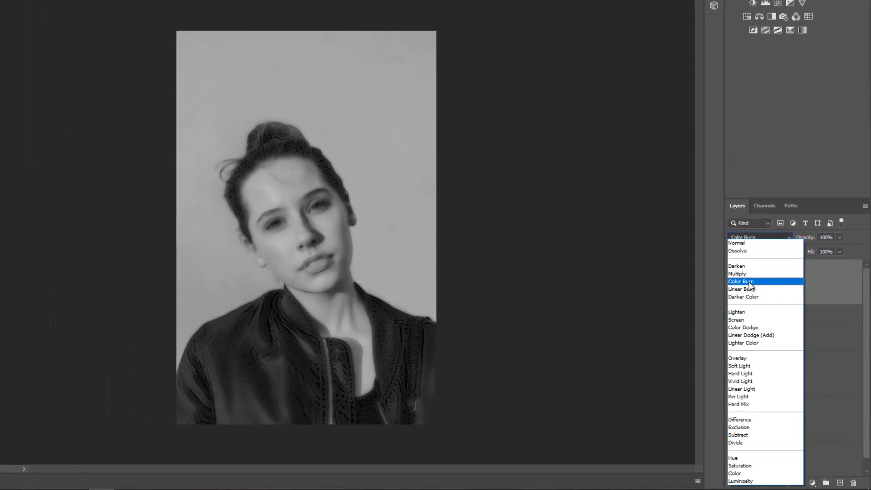
pyautogui.click(707, 203)
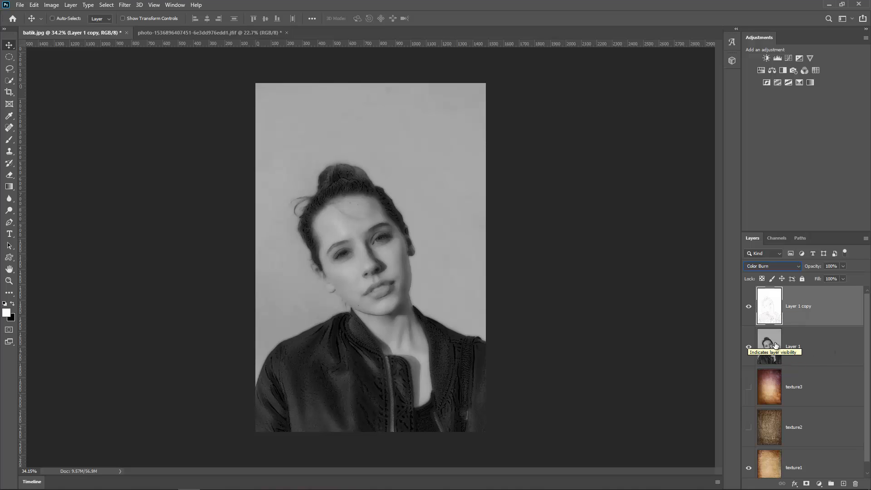
pyautogui.click(749, 348)
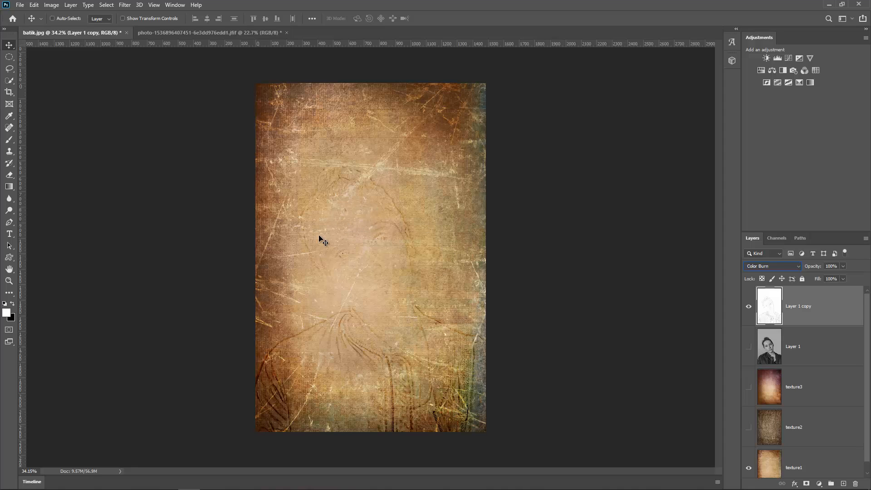
# Duplicate the Color Burn line-drawing layer seven times, up to Layer 1 copy 8, to strengthen the lines
pyautogui.press('ctrl')
pyautogui.hotkey('ctrl', 'j')
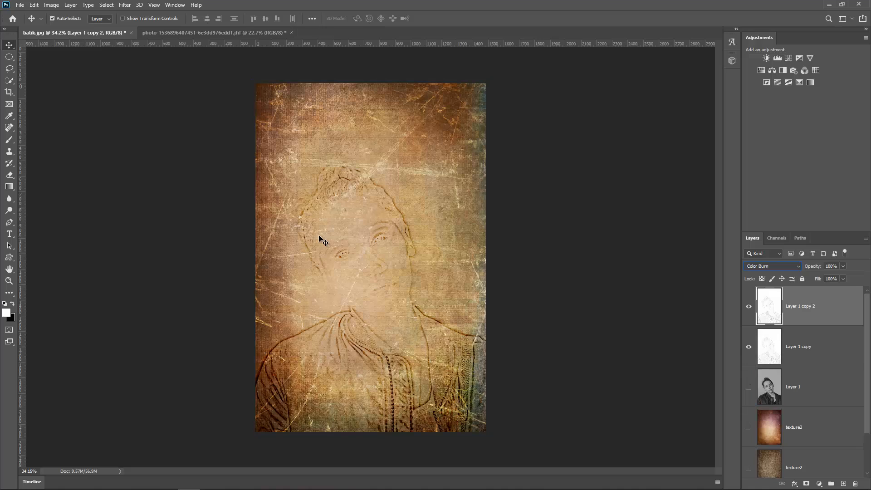
pyautogui.hotkey('ctrl', 'j')
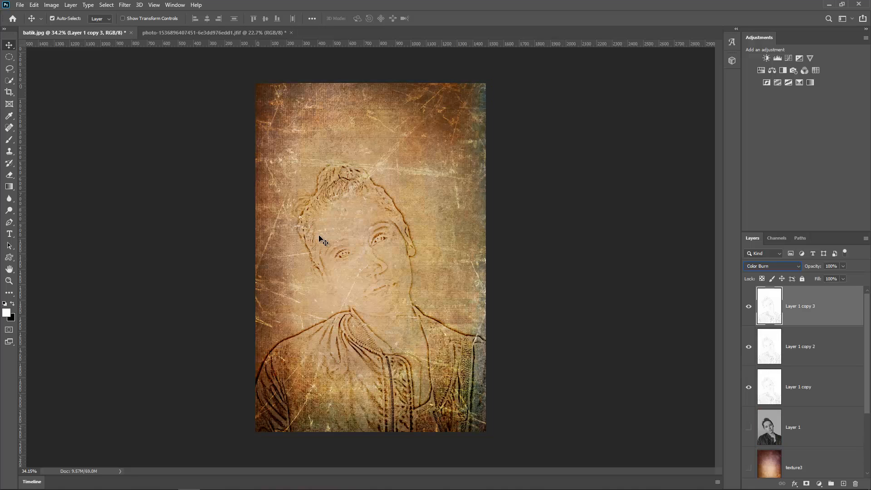
pyautogui.hotkey('ctrl', 'j')
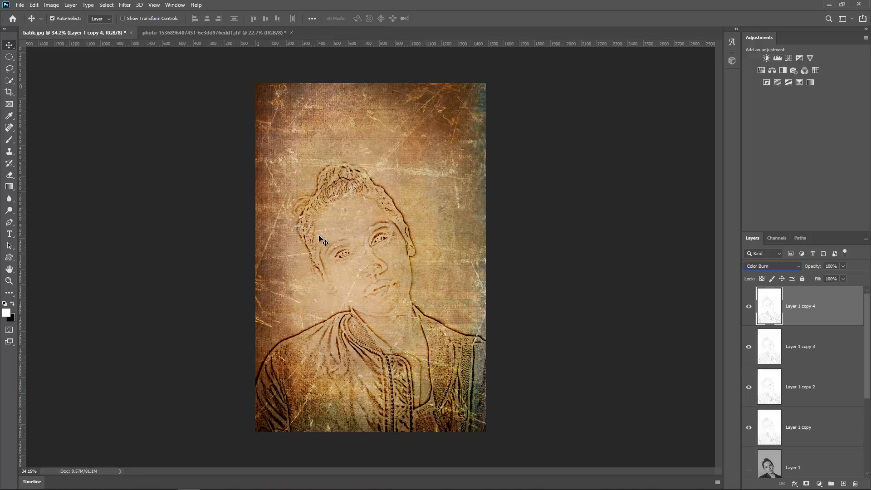
pyautogui.hotkey('ctrl', 'j')
pyautogui.hotkey('ctrl', 'j')
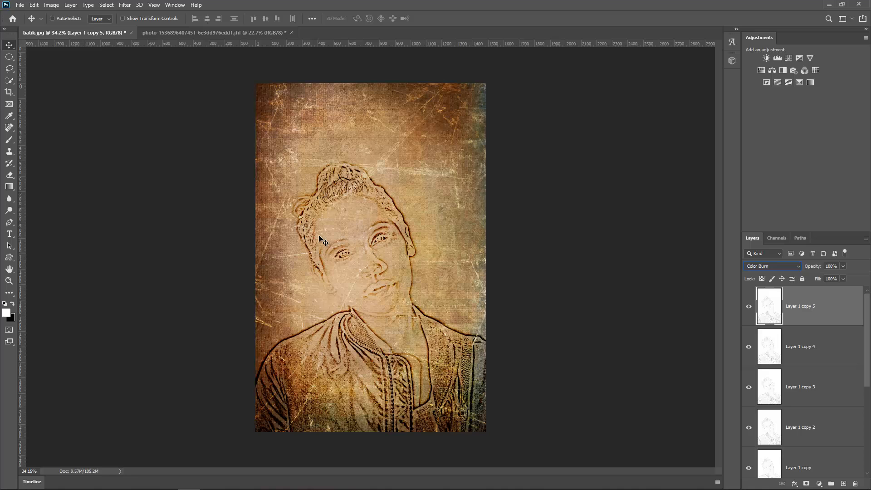
pyautogui.press('ctrl')
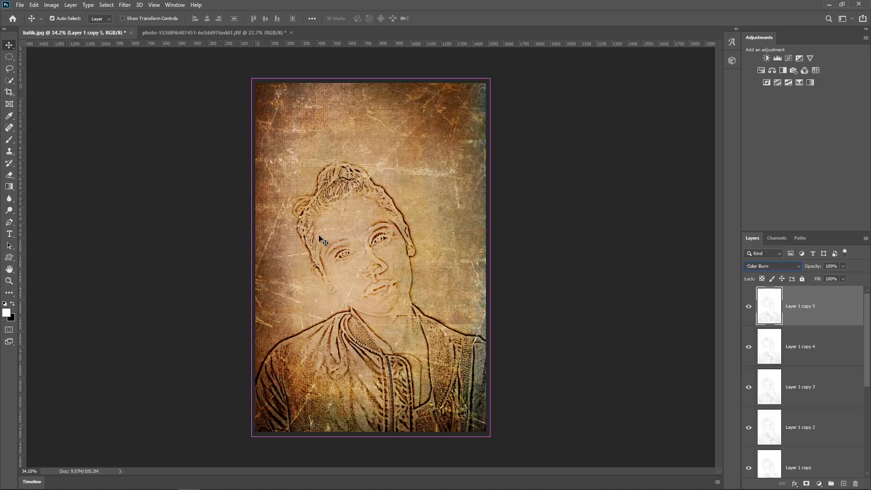
pyautogui.hotkey('ctrl', 'j')
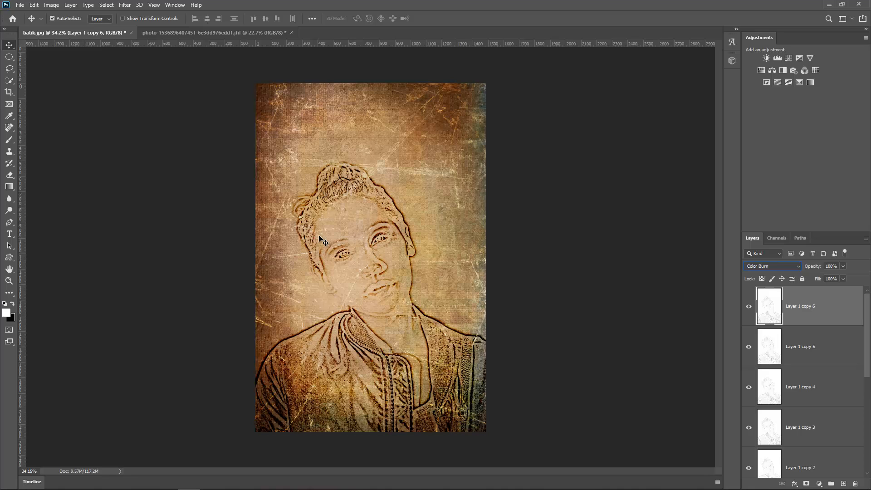
pyautogui.hotkey('ctrl', 'j')
pyautogui.hotkey('ctrl', 'j')
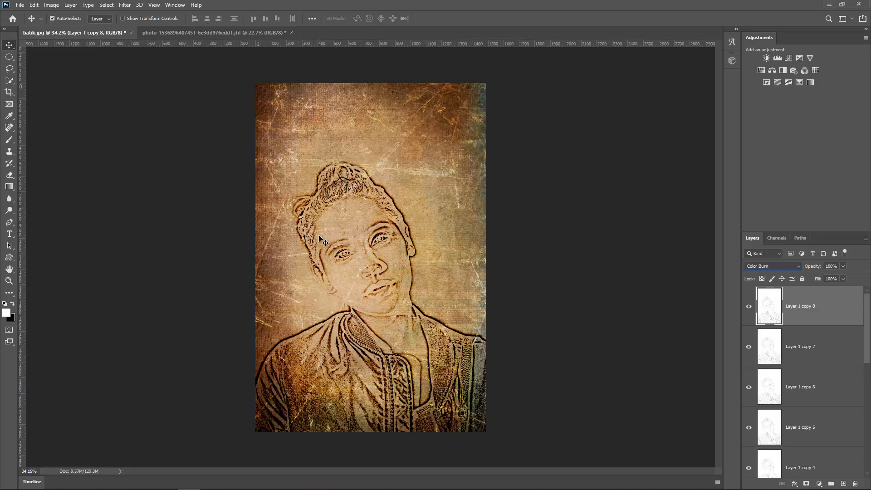
# Show the texture2 and texture3 layers above texture1 and make texture3 the active layer
pyautogui.scroll(-5, 783, 356)
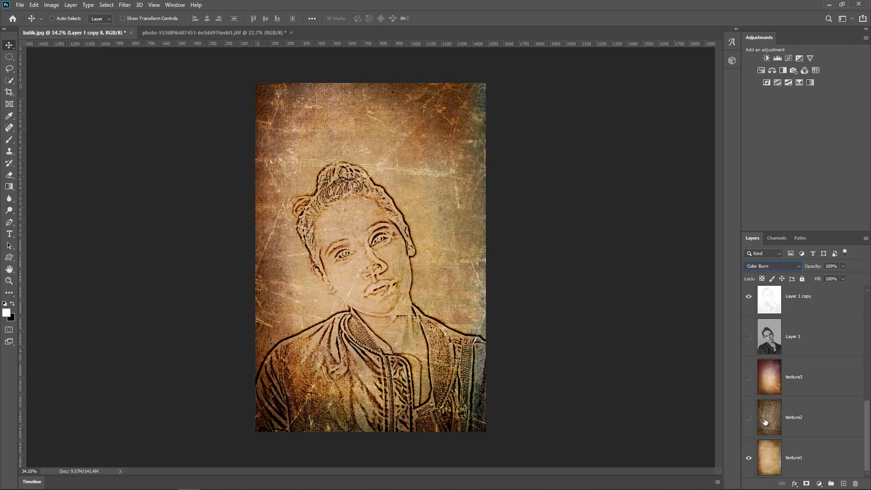
pyautogui.click(768, 457)
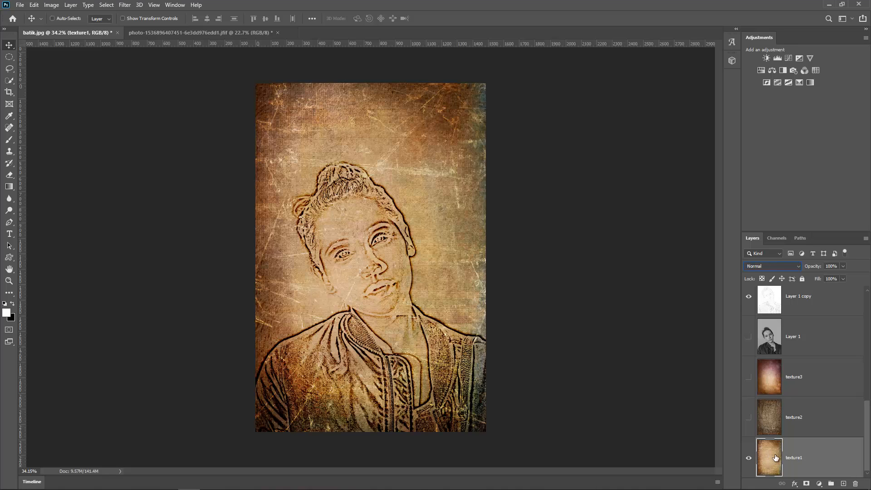
pyautogui.click(748, 417)
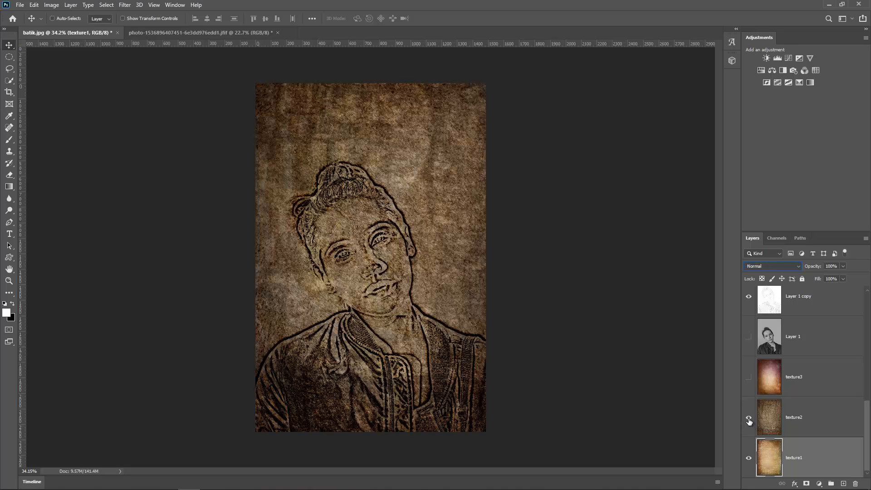
pyautogui.click(748, 378)
pyautogui.click(778, 382)
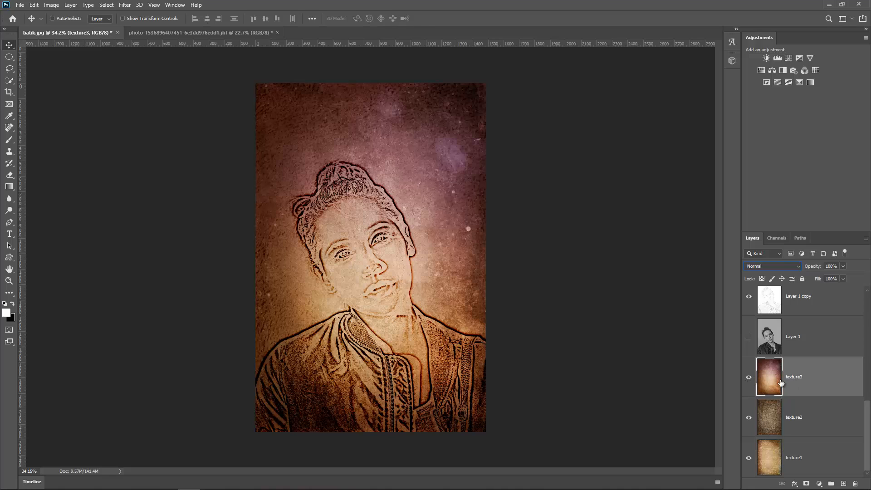
# Hide the four uppermost line-drawing copies, Layer 1 copy 8 down to Layer 1 copy 5, to soften the lines
pyautogui.scroll(10, 802, 348)
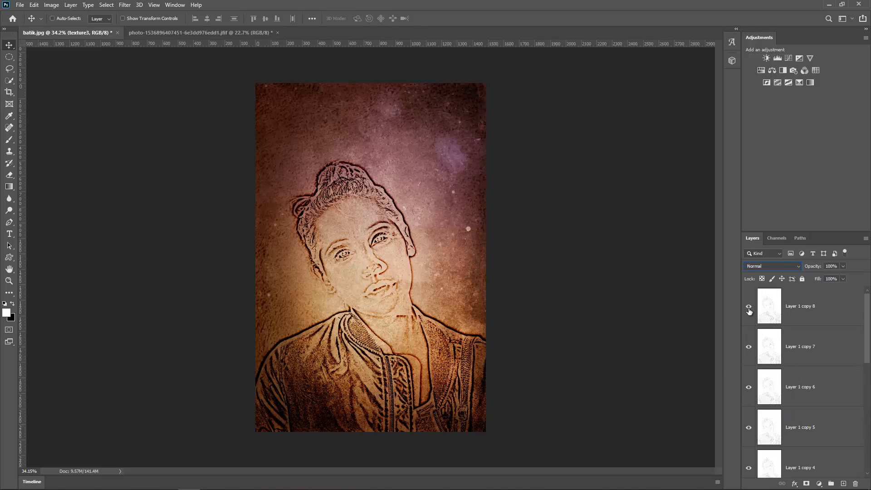
pyautogui.click(749, 346)
pyautogui.click(748, 387)
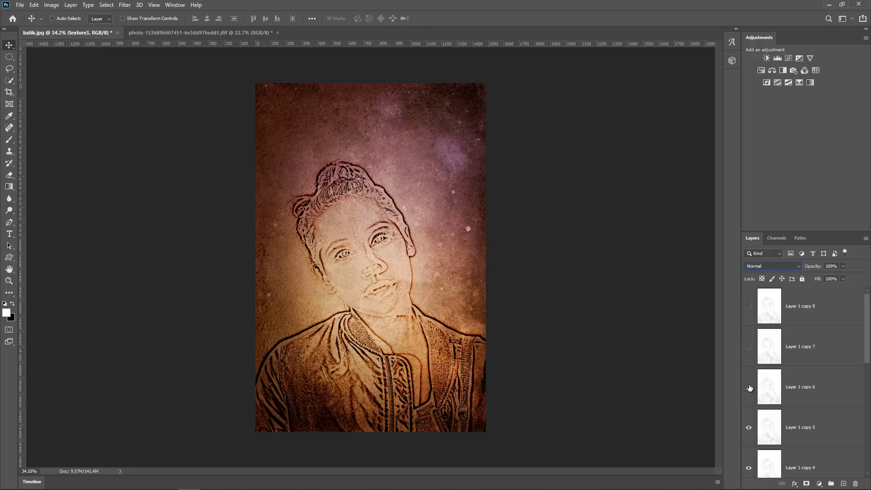
pyautogui.scroll(-1, 761, 393)
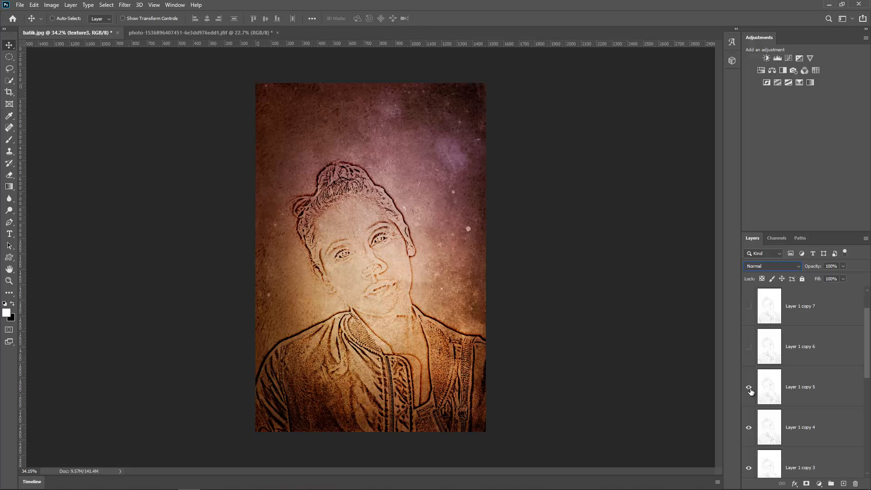
pyautogui.click(749, 387)
pyautogui.scroll(-2, 744, 387)
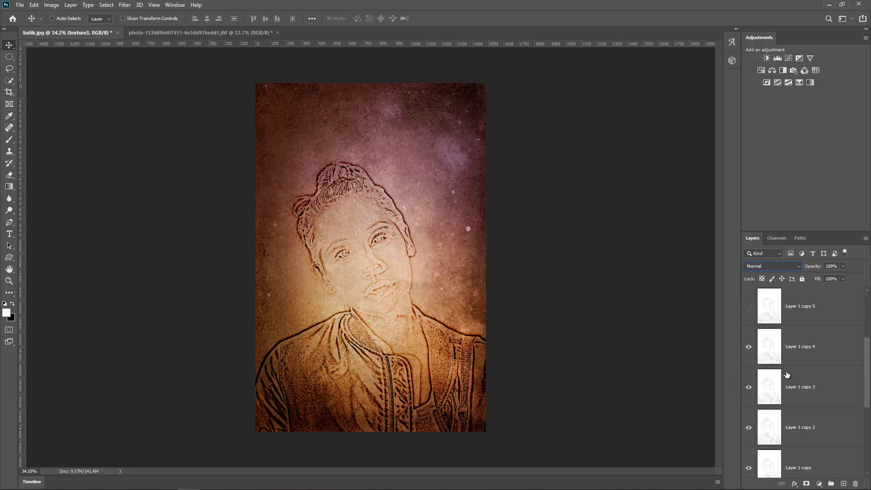
# Compare the portrait over each texture by switching the visibility of texture3 and texture2 off and on, ending with both shown
pyautogui.scroll(-4, 808, 381)
pyautogui.click(750, 379)
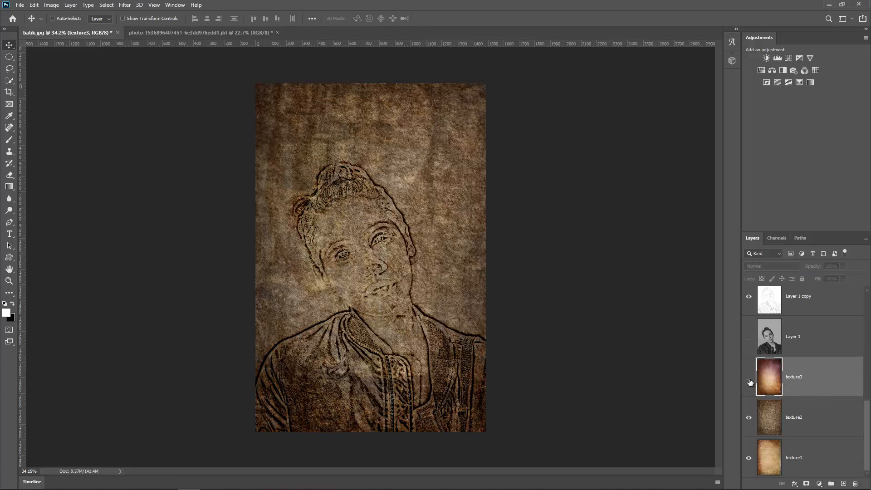
pyautogui.click(749, 415)
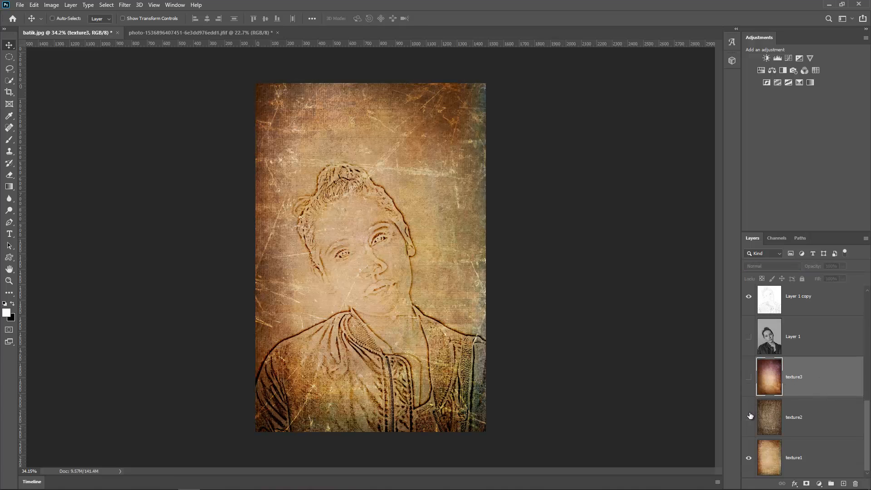
pyautogui.click(749, 380)
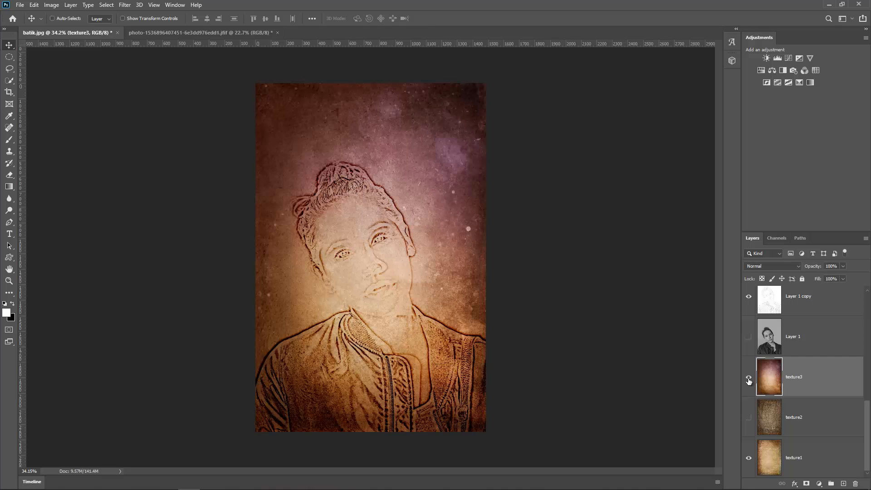
pyautogui.click(749, 380)
pyautogui.click(749, 381)
pyautogui.click(749, 381)
pyautogui.click(749, 380)
pyautogui.scroll(1, 666, 362)
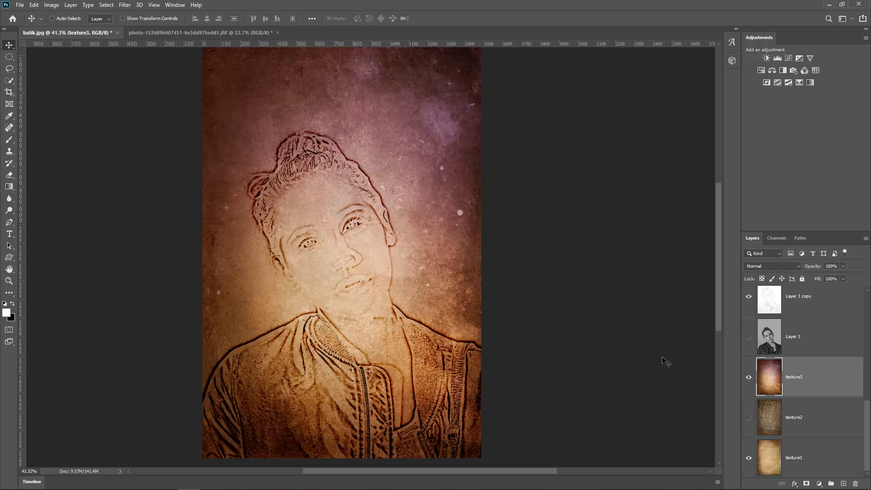
pyautogui.scroll(-2, 666, 362)
pyautogui.click(749, 417)
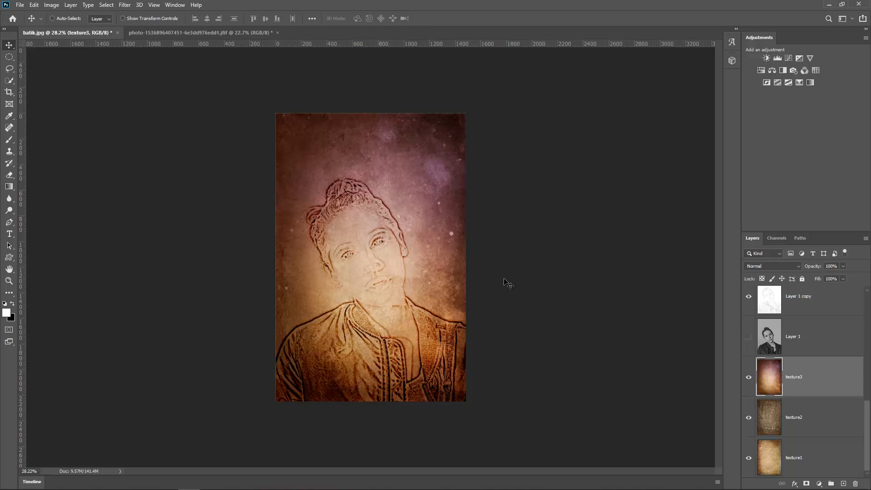